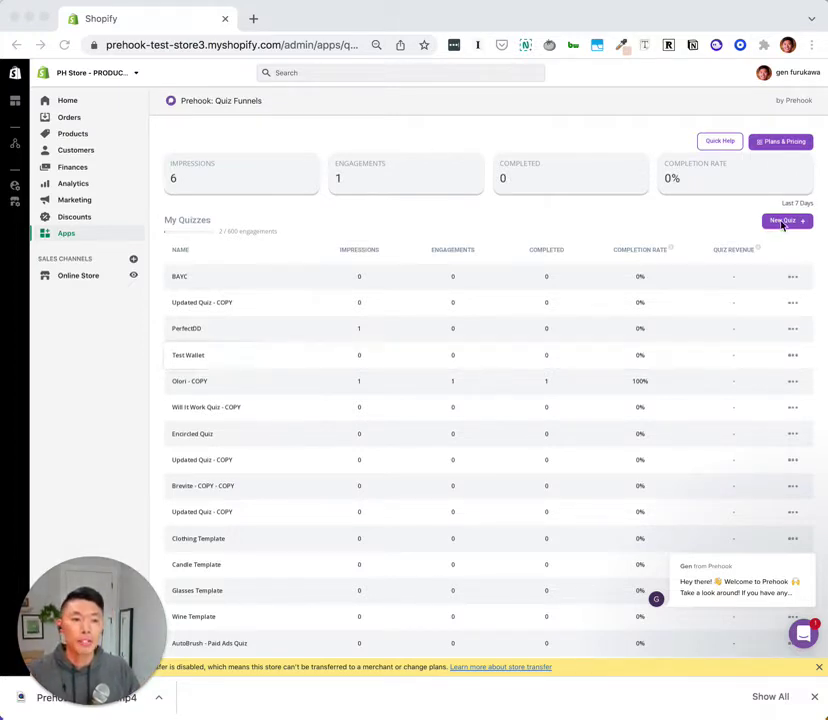
Create a new quiz from the Clothing Template with a new custom theme and proceed to the builder stage
{"action": "left_click", "coordinate": [395, 210]}
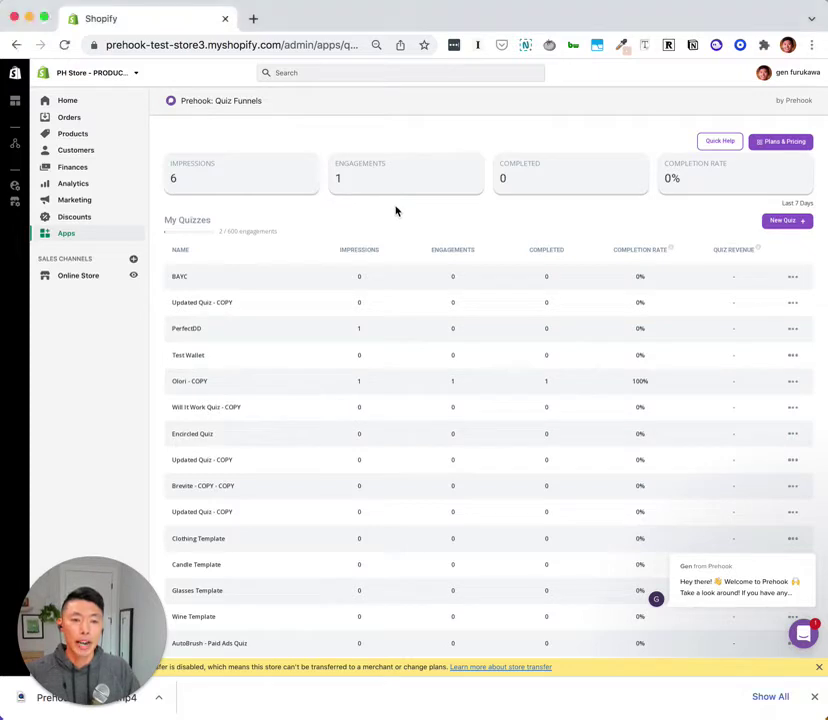
{"action": "left_click", "coordinate": [792, 222]}
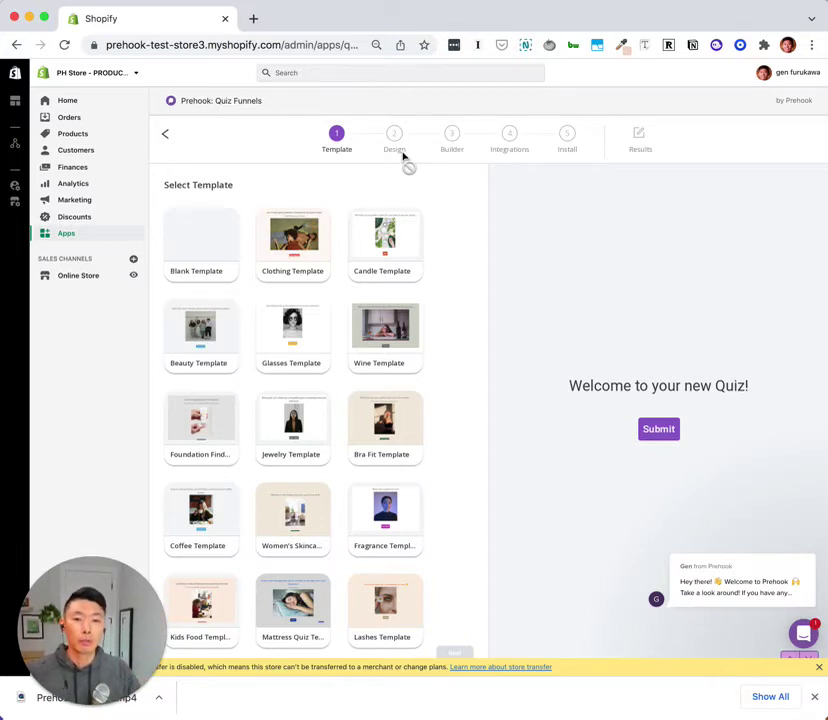
{"action": "left_click", "coordinate": [309, 256]}
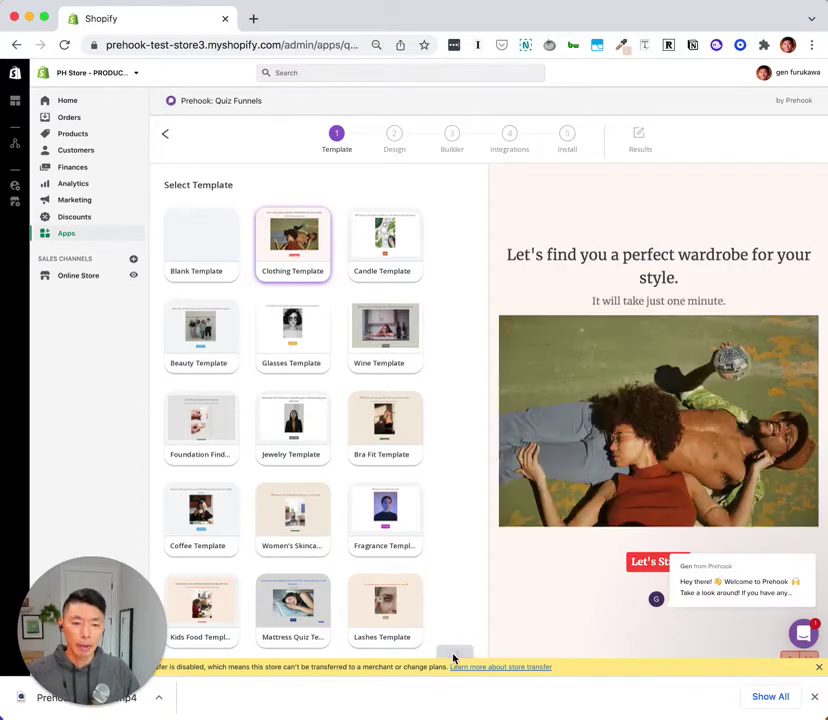
{"action": "left_click", "coordinate": [454, 653]}
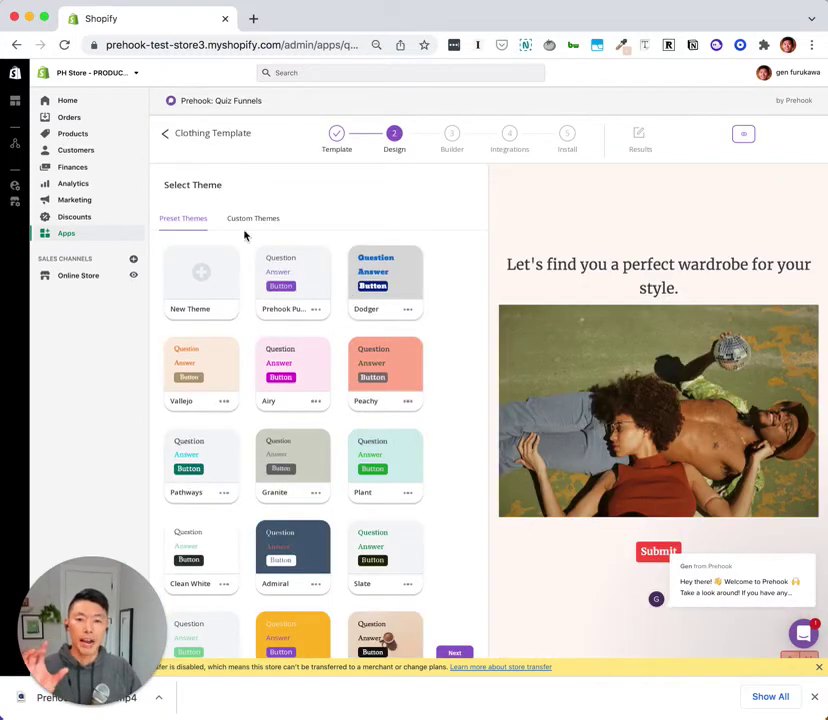
{"action": "left_click", "coordinate": [212, 272]}
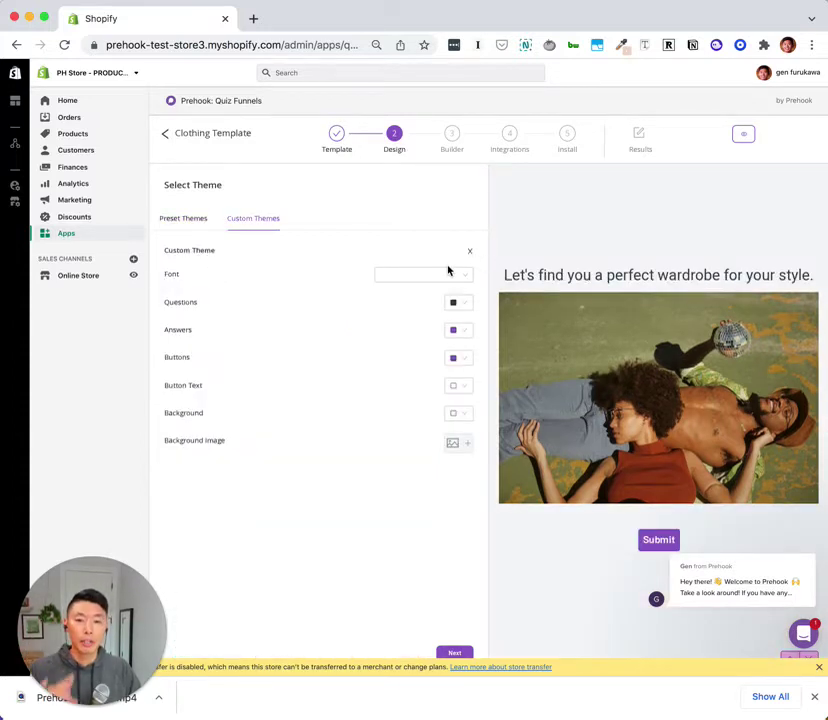
{"action": "left_click", "coordinate": [449, 654]}
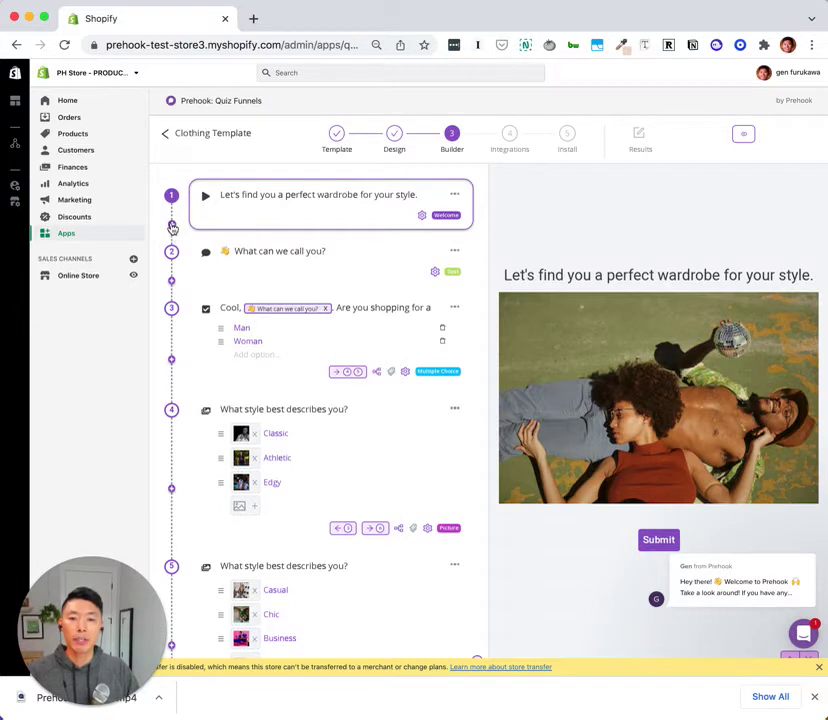
Examine the question types available for insertion and preview the template's existing name and style questions
{"action": "left_click", "coordinate": [172, 225]}
{"action": "scroll", "coordinate": [226, 287], "scroll_direction": "down", "scroll_amount": 5}
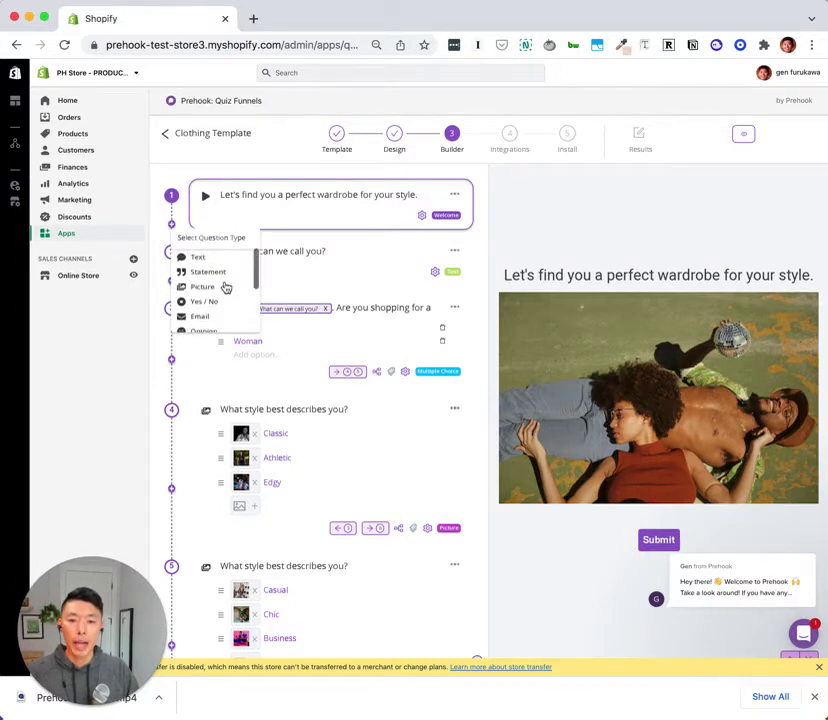
{"action": "scroll", "coordinate": [226, 287], "scroll_direction": "up", "scroll_amount": 5}
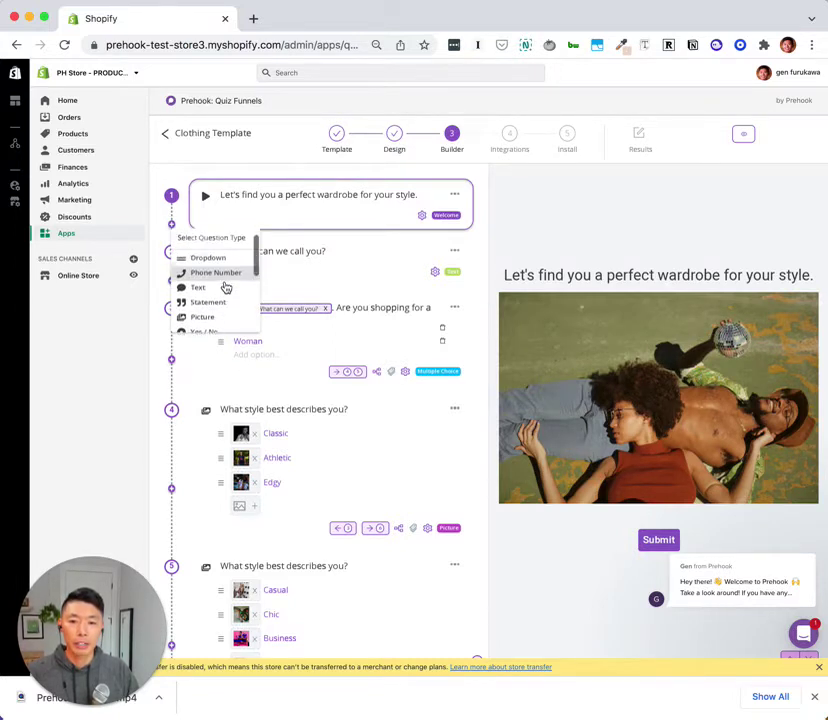
{"action": "left_click", "coordinate": [298, 273]}
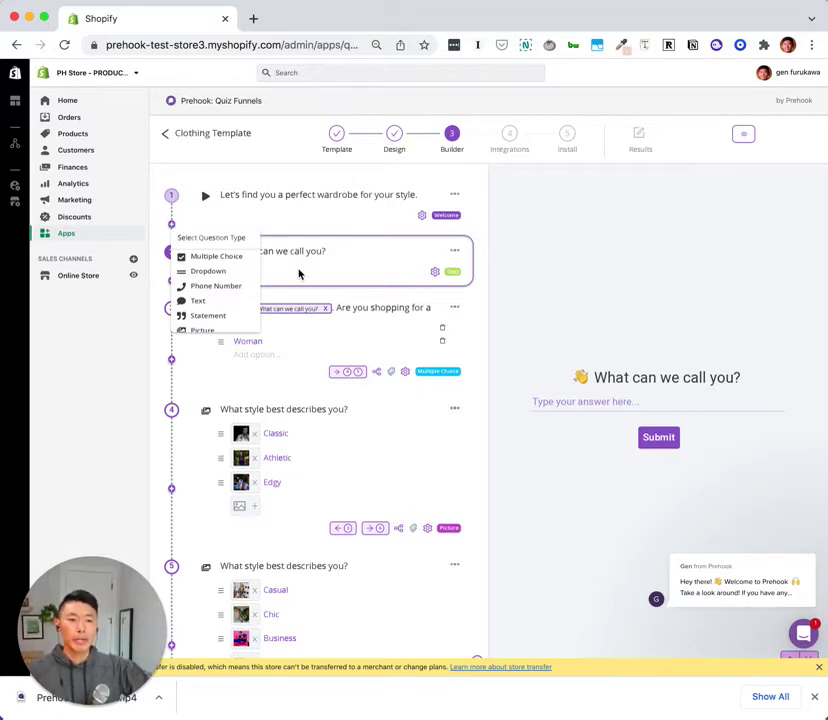
{"action": "left_click", "coordinate": [346, 462]}
{"action": "scroll", "coordinate": [347, 468], "scroll_direction": "down", "scroll_amount": 1}
{"action": "scroll", "coordinate": [346, 464], "scroll_direction": "down", "scroll_amount": 3}
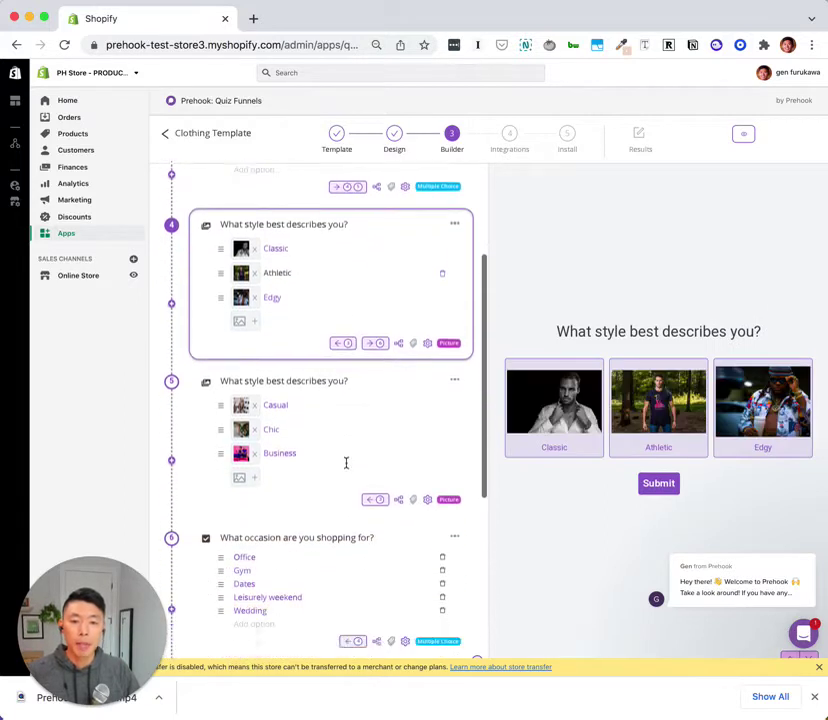
{"action": "scroll", "coordinate": [346, 462], "scroll_direction": "up", "scroll_amount": 3}
{"action": "scroll", "coordinate": [346, 462], "scroll_direction": "up", "scroll_amount": 2}
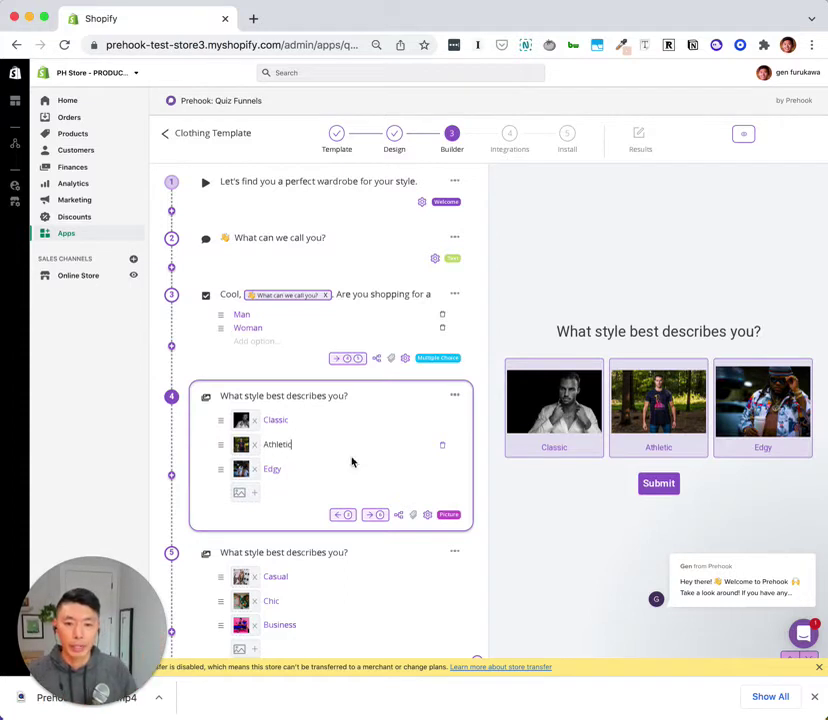
{"action": "left_click", "coordinate": [173, 269]}
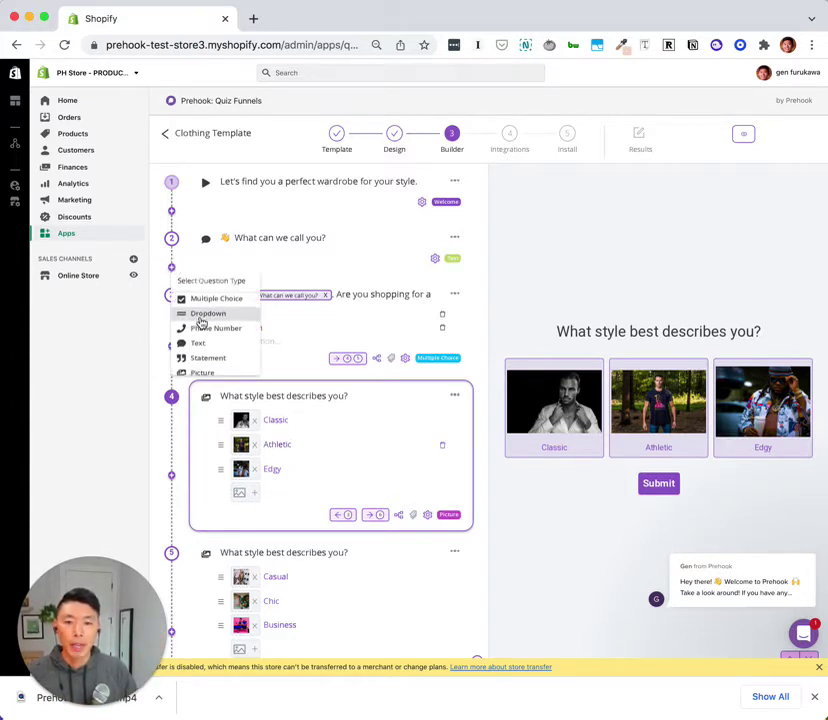
{"action": "scroll", "coordinate": [195, 325], "scroll_direction": "down", "scroll_amount": 5}
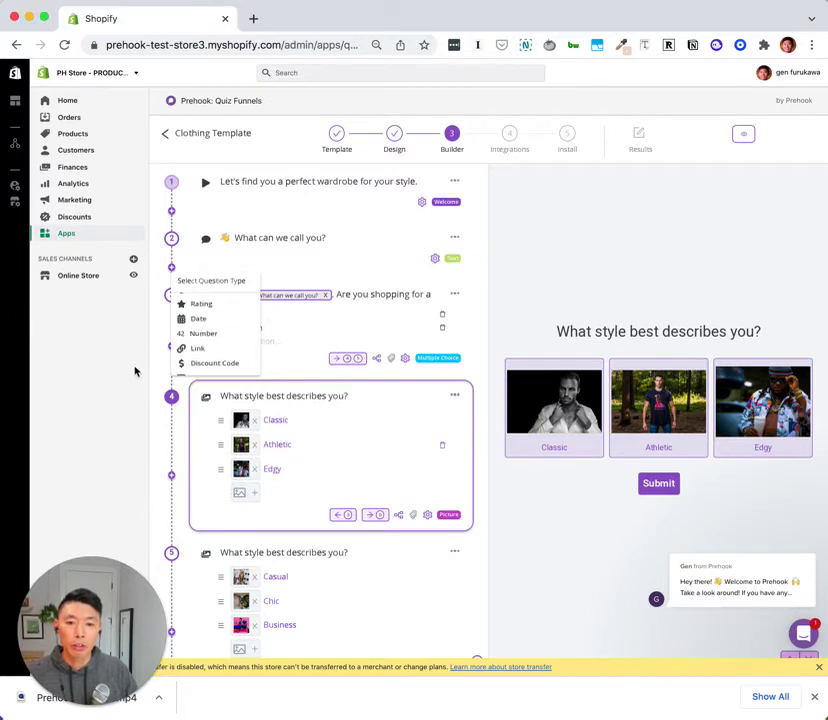
Move the style question with the Classic, Athletic and Edgy pictures above the question about shopping for a man or woman
{"action": "left_click", "coordinate": [330, 321]}
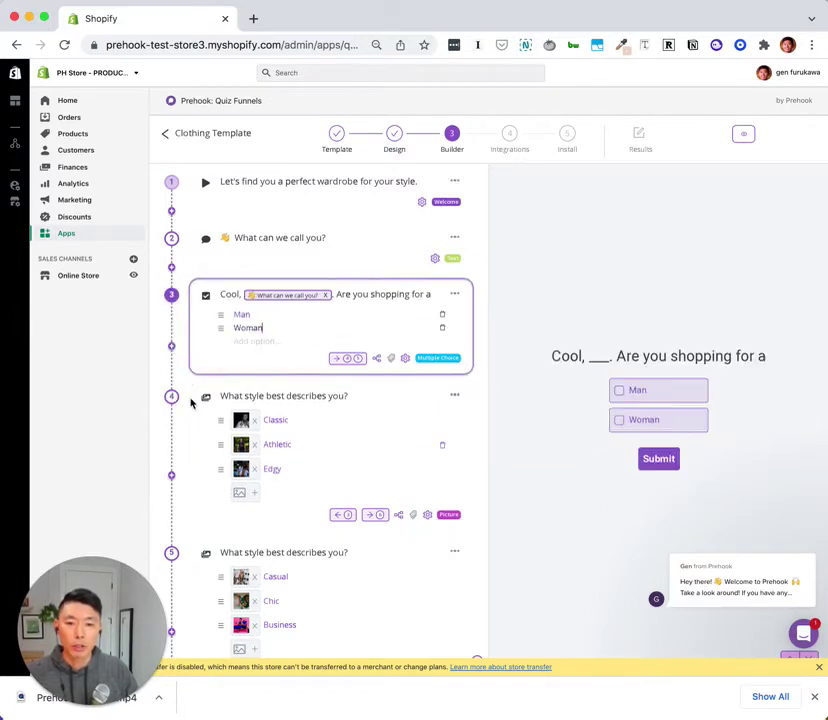
{"action": "left_click_drag", "start_coordinate": [166, 393], "coordinate": [170, 286]}
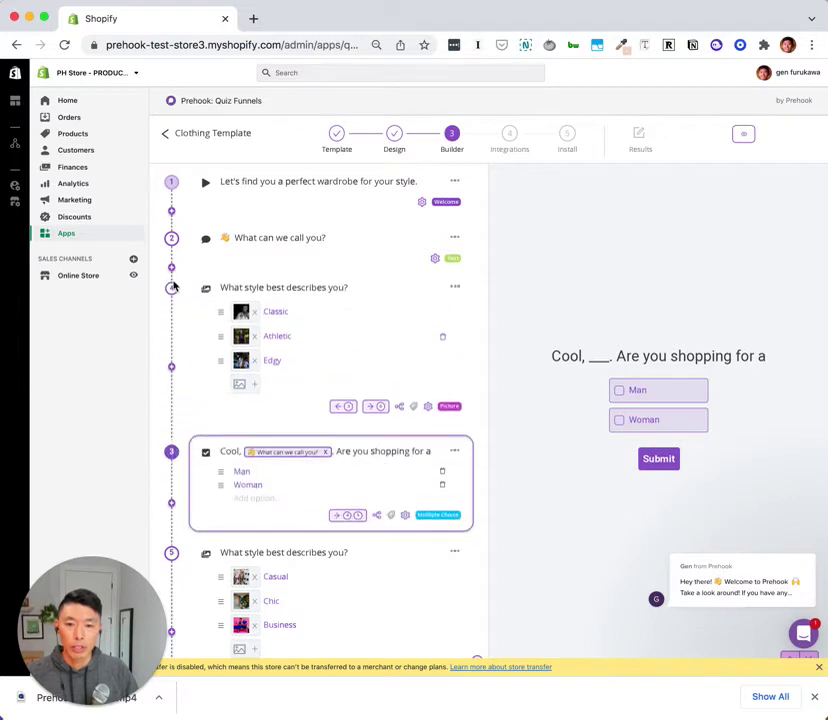
{"action": "left_click", "coordinate": [318, 347]}
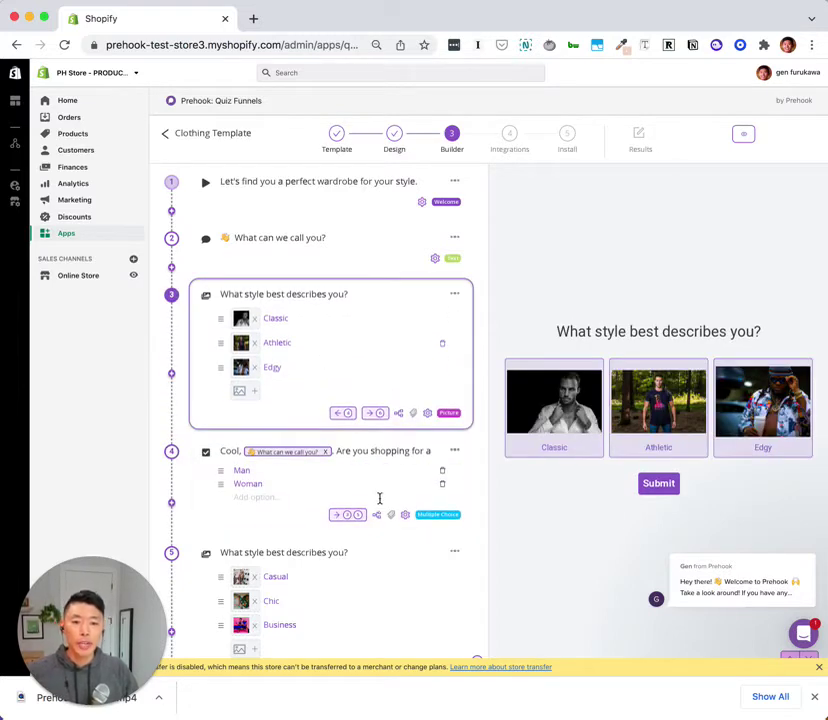
Add a Product Recommendation ending to the quiz and an additional Thank You ending
{"action": "scroll", "coordinate": [379, 497], "scroll_direction": "down", "scroll_amount": 10}
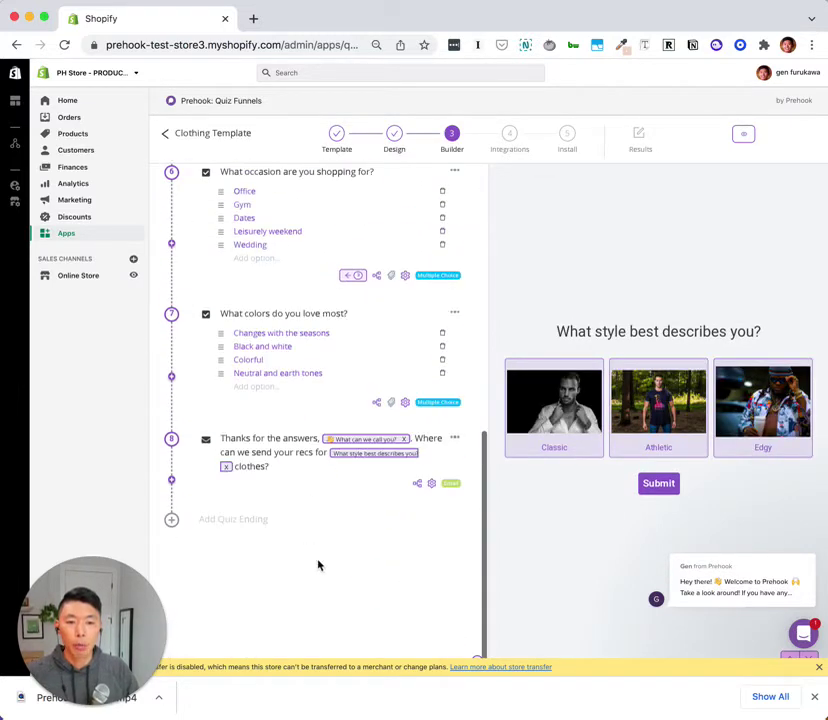
{"action": "left_click", "coordinate": [171, 520]}
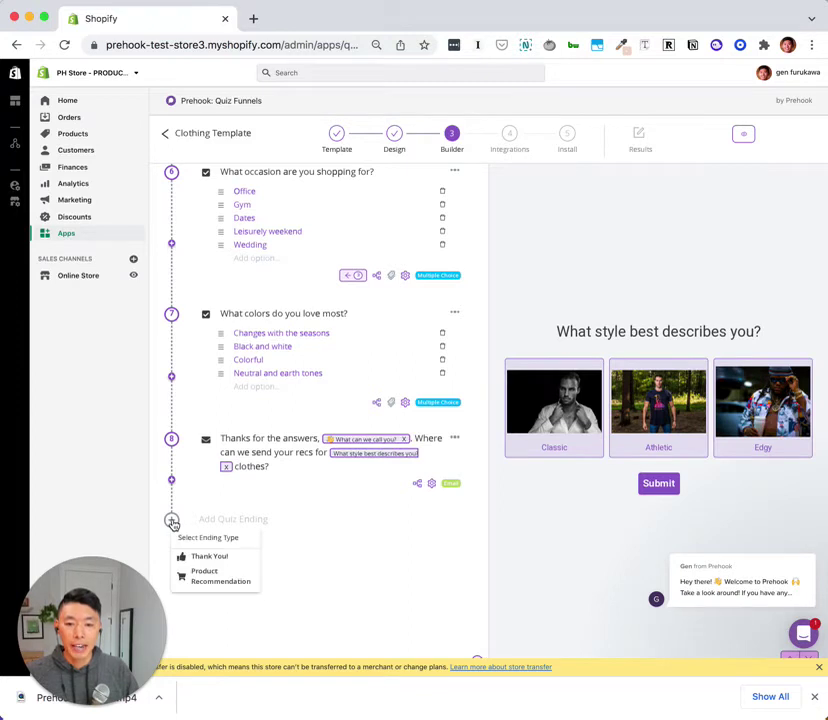
{"action": "left_click", "coordinate": [212, 578]}
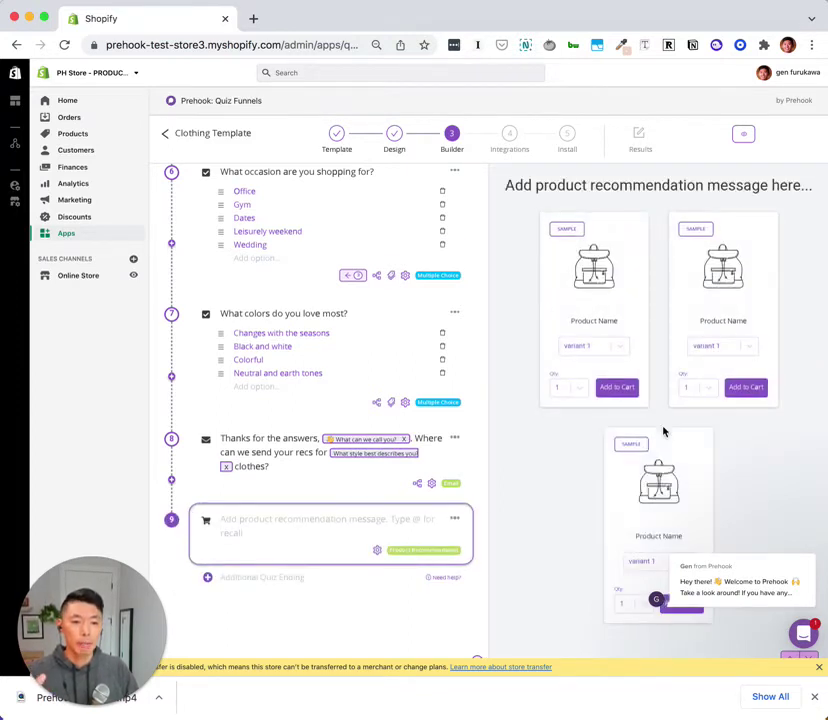
{"action": "left_click", "coordinate": [208, 577]}
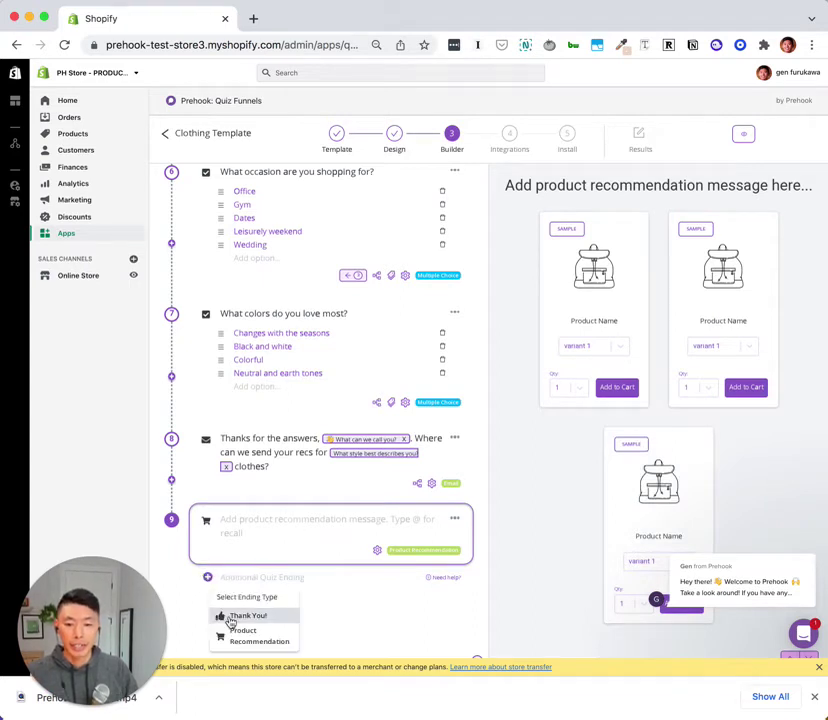
{"action": "left_click", "coordinate": [230, 616]}
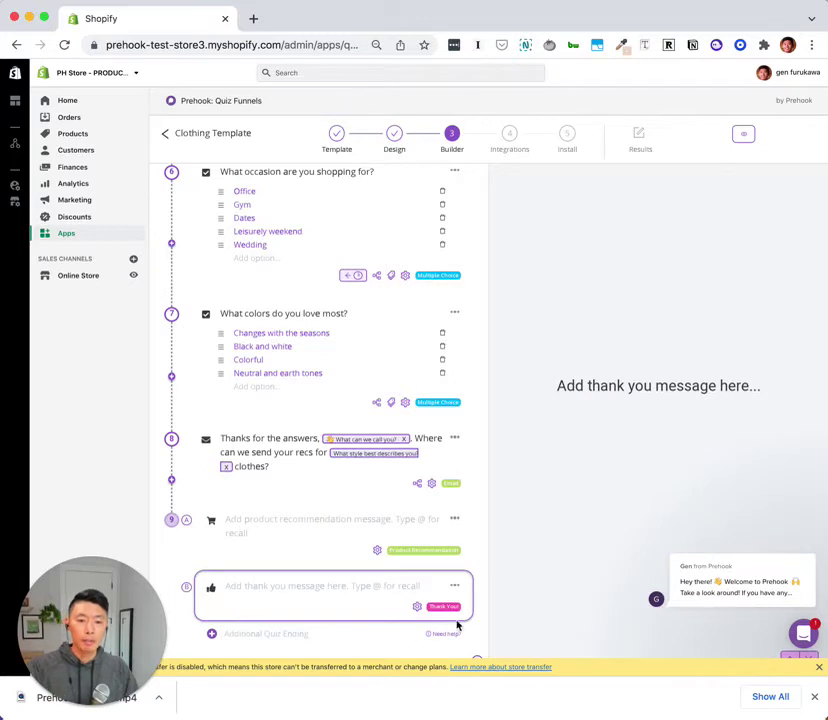
Enable Auto Open Link in the question settings of the Thank You ending
{"action": "left_click", "coordinate": [417, 605]}
{"action": "scroll", "coordinate": [420, 610], "scroll_direction": "down", "scroll_amount": 4}
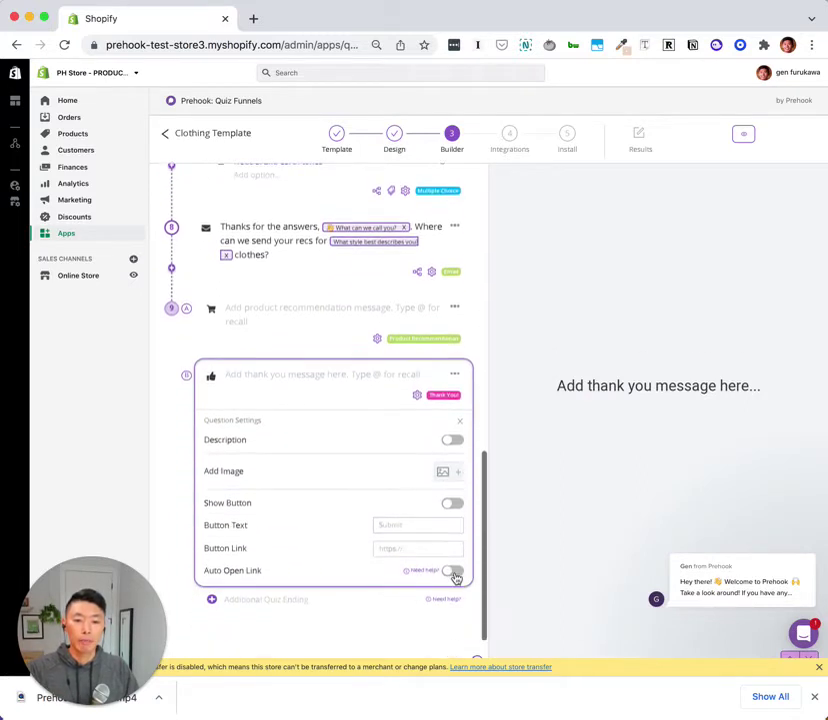
{"action": "left_click", "coordinate": [455, 572]}
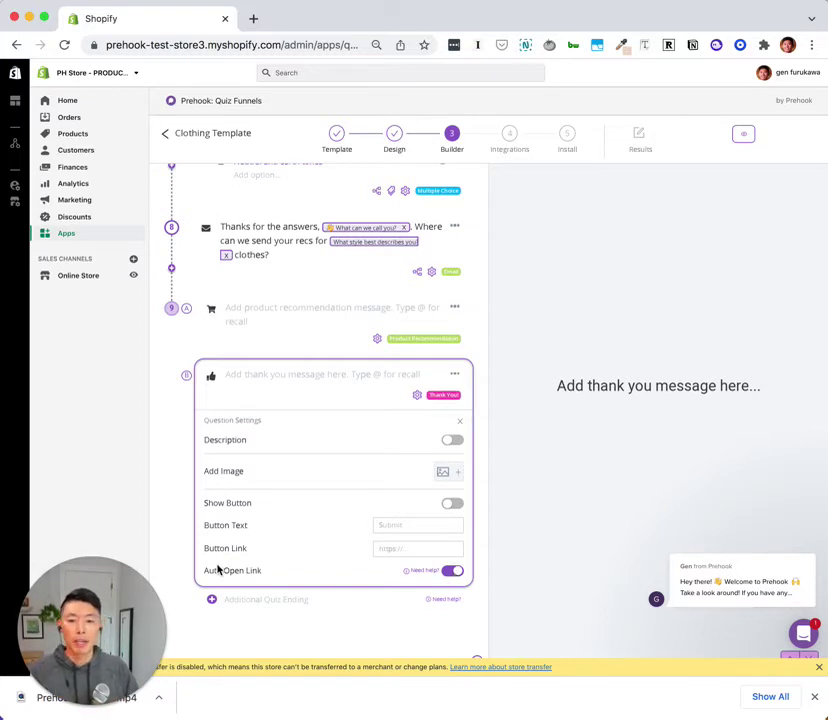
Link the Black Leather Bag, Chequered Red Shirt and Classic Leather Jacket as included products for question 5's Casual answer
{"action": "scroll", "coordinate": [271, 398], "scroll_direction": "up", "scroll_amount": 8}
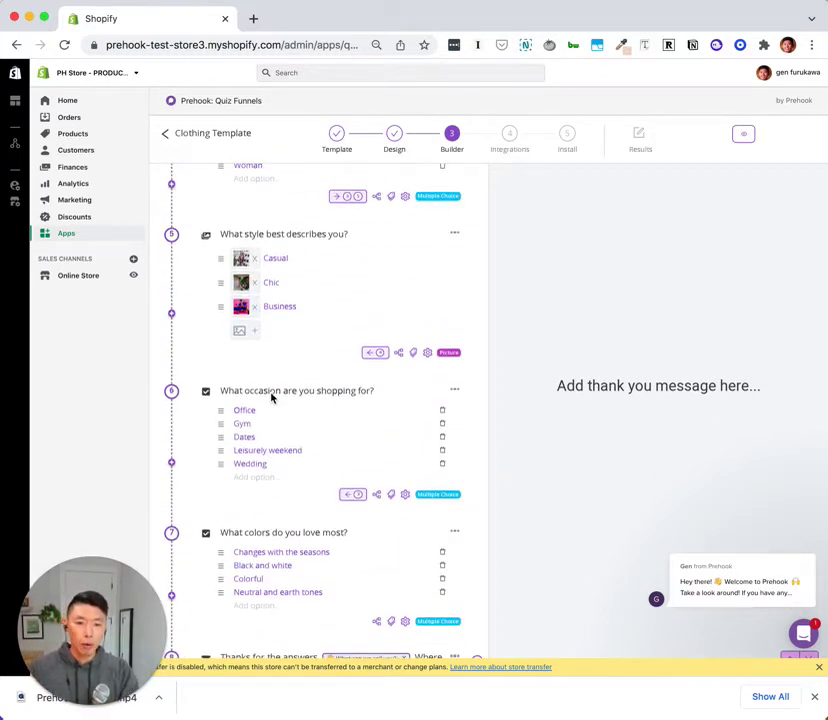
{"action": "left_click", "coordinate": [416, 355]}
{"action": "left_click", "coordinate": [416, 356]}
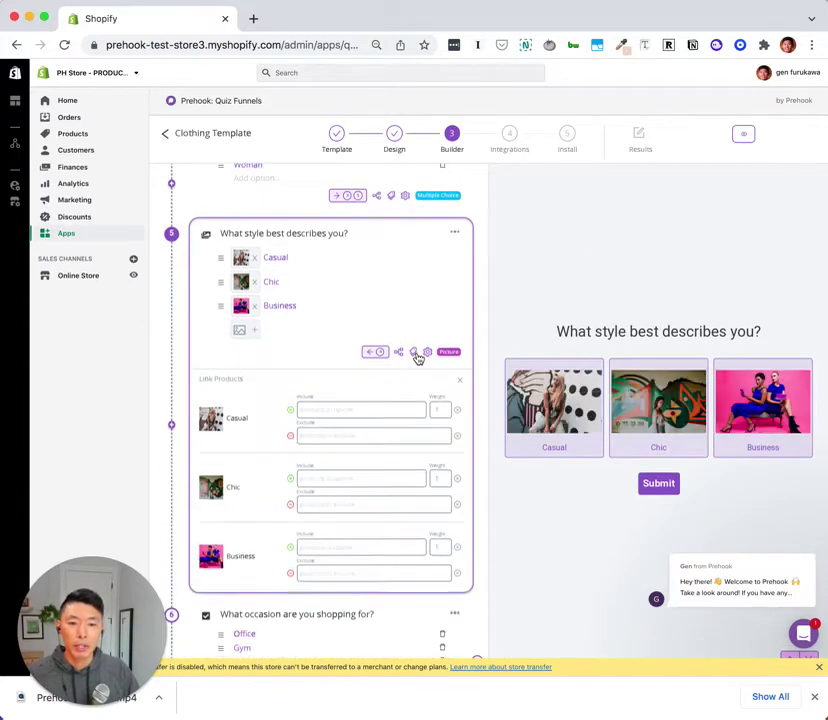
{"action": "left_click", "coordinate": [339, 401]}
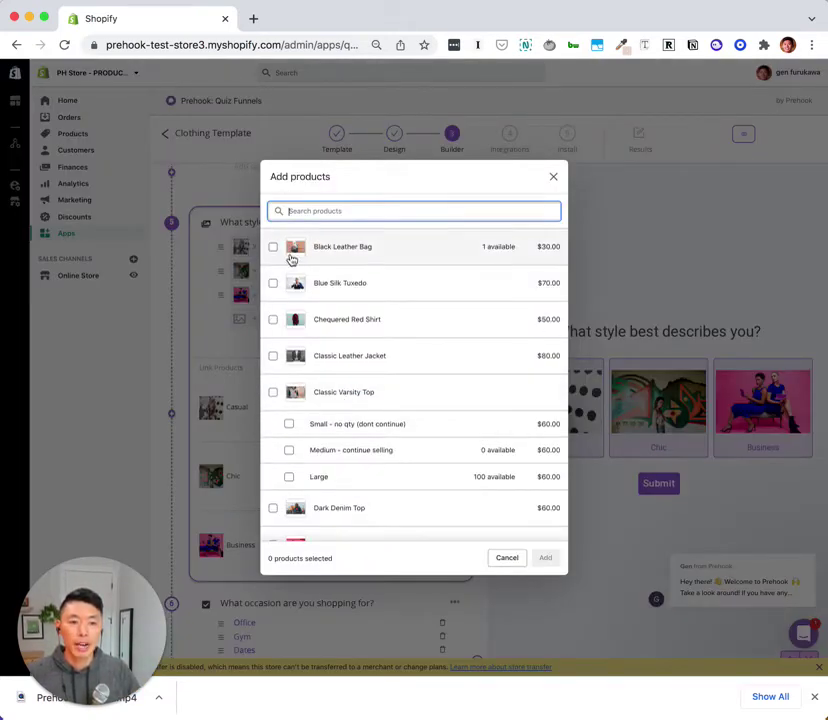
{"action": "left_click", "coordinate": [362, 253]}
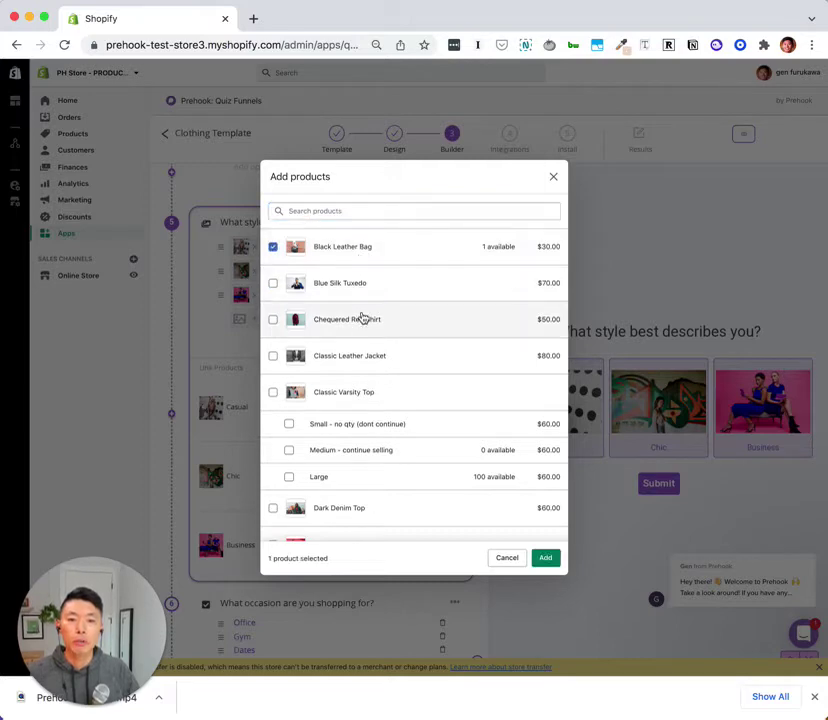
{"action": "left_click", "coordinate": [360, 320]}
{"action": "left_click", "coordinate": [360, 357]}
{"action": "left_click", "coordinate": [550, 558]}
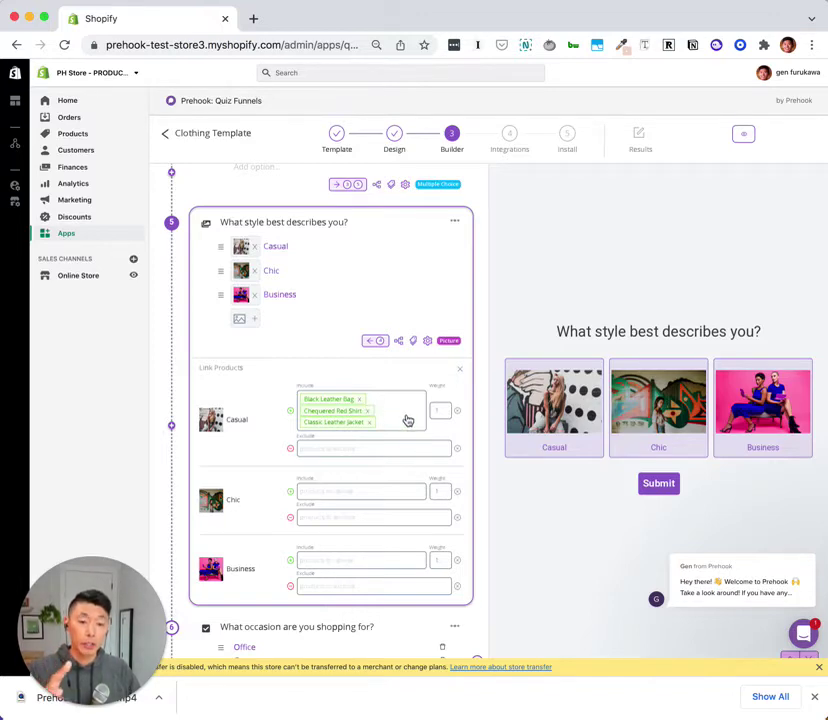
{"action": "left_click", "coordinate": [408, 421]}
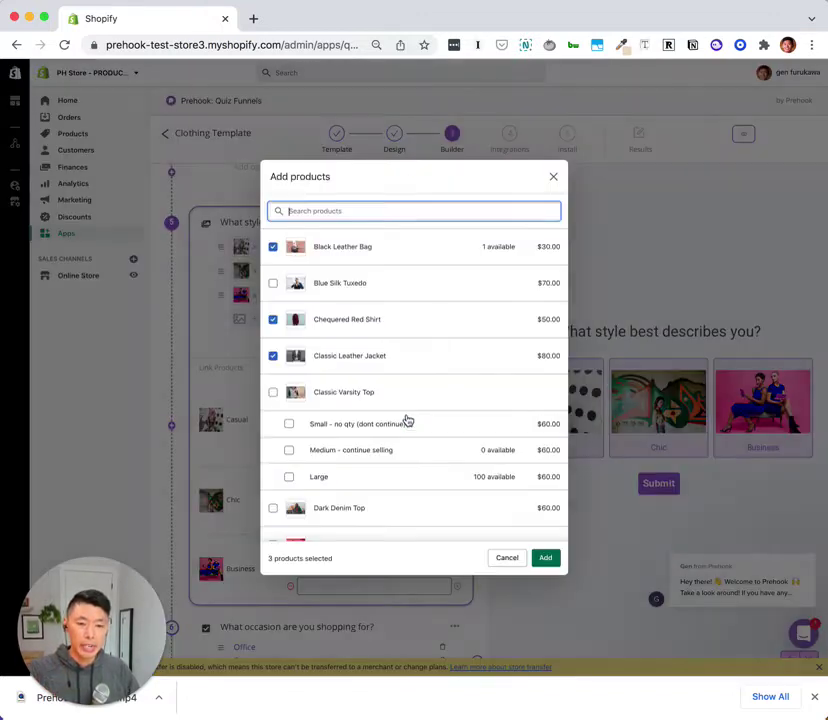
{"action": "left_click", "coordinate": [554, 176]}
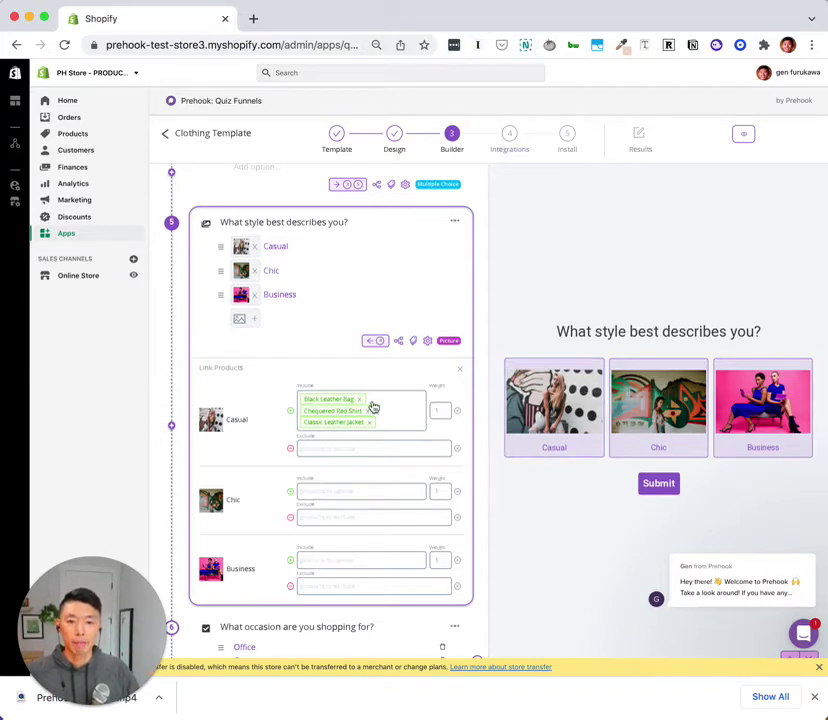
In the conditional logic of "What colors do you love most?", set Always go to to question 6, "What occasion are you shopping for?"
{"action": "scroll", "coordinate": [259, 394], "scroll_direction": "down", "scroll_amount": 10}
{"action": "scroll", "coordinate": [257, 394], "scroll_direction": "up", "scroll_amount": 10}
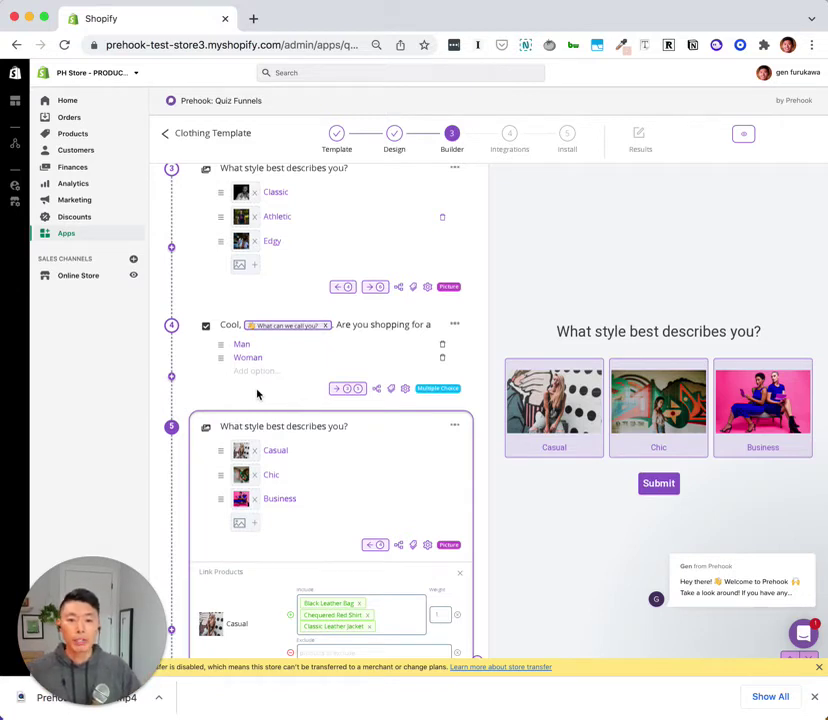
{"action": "left_click", "coordinate": [378, 390]}
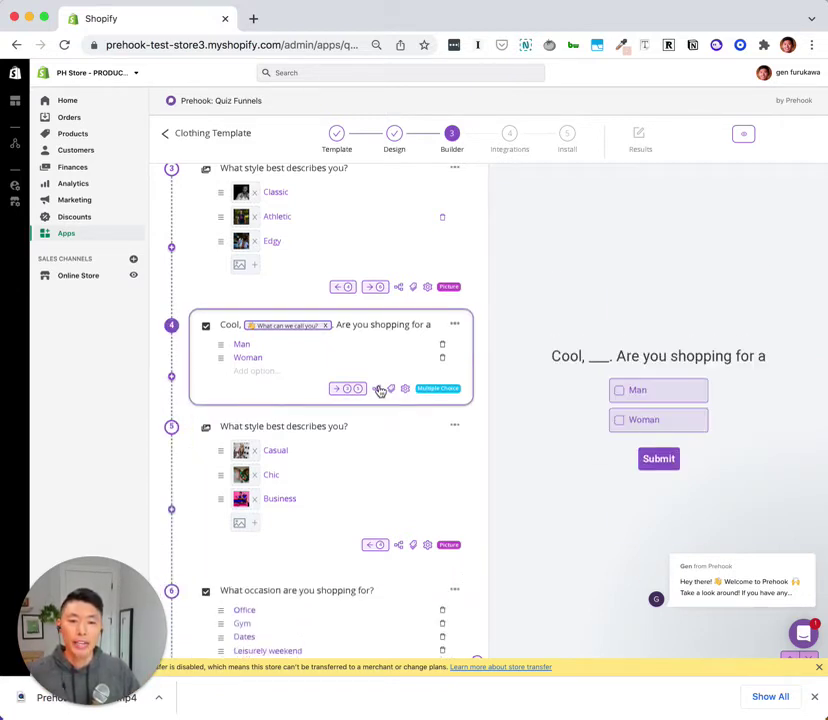
{"action": "scroll", "coordinate": [380, 391], "scroll_direction": "down", "scroll_amount": 1}
{"action": "scroll", "coordinate": [380, 391], "scroll_direction": "down", "scroll_amount": 10}
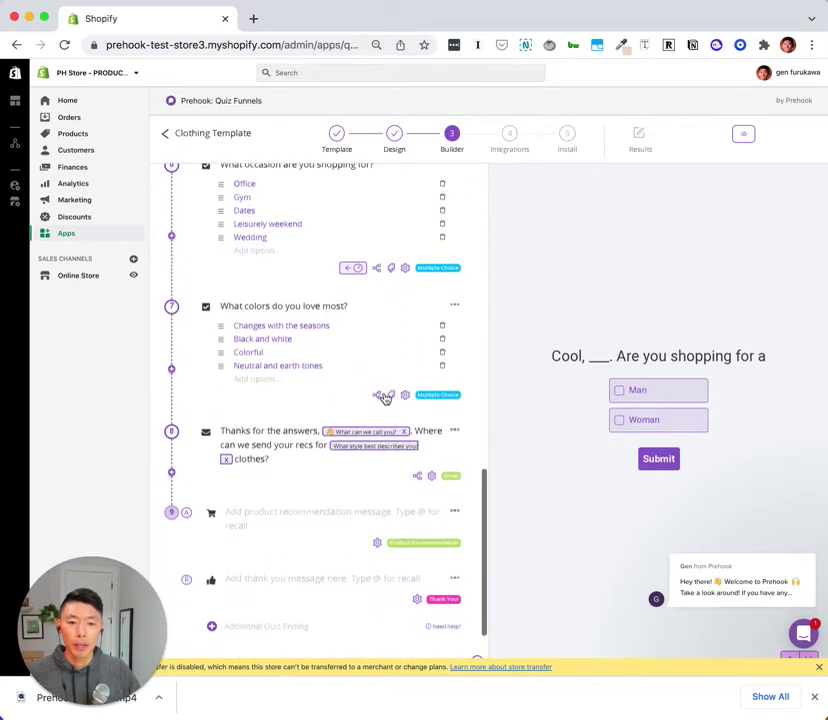
{"action": "left_click", "coordinate": [381, 395]}
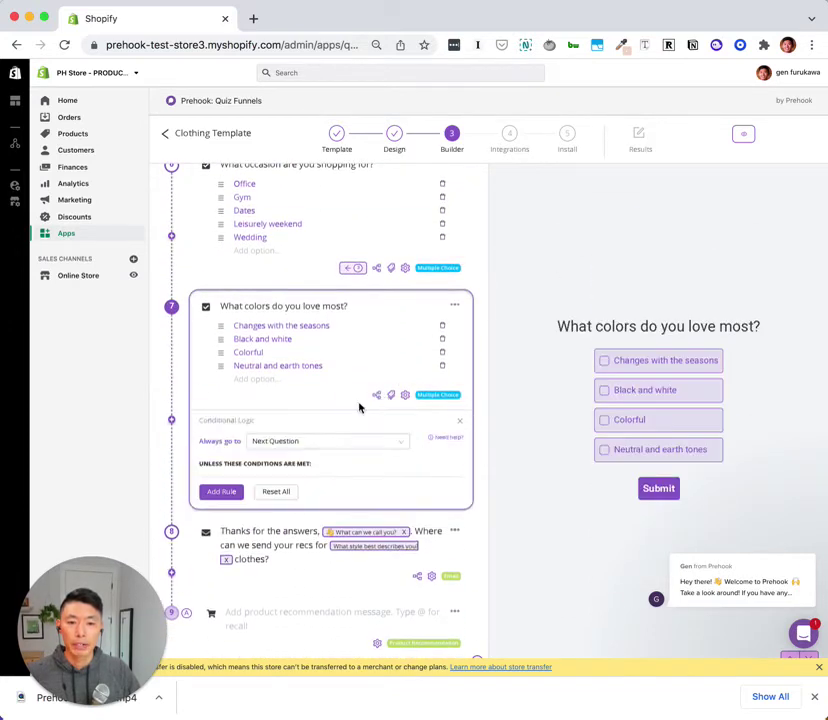
{"action": "left_click", "coordinate": [292, 446]}
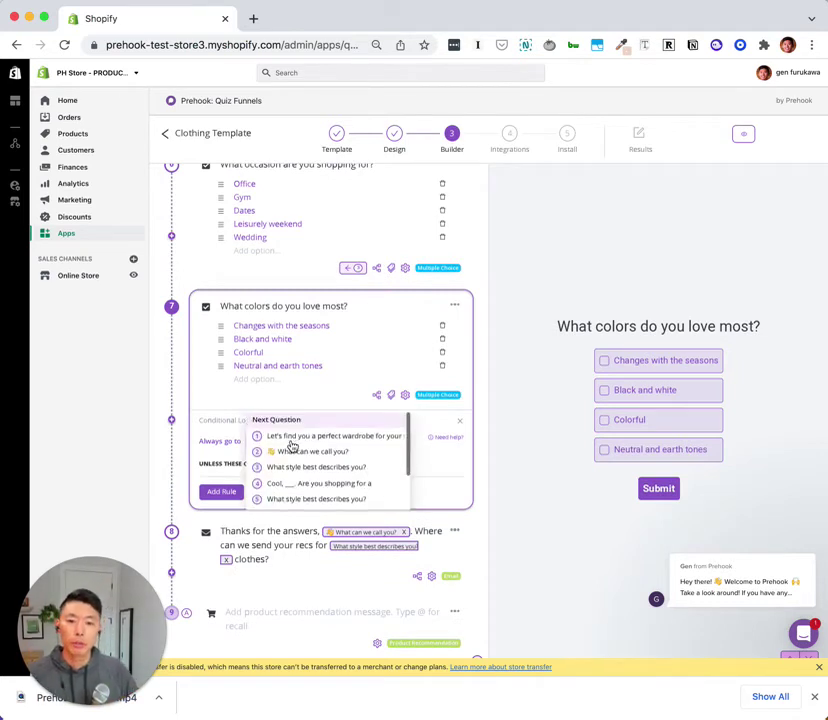
{"action": "scroll", "coordinate": [292, 446], "scroll_direction": "down", "scroll_amount": 2}
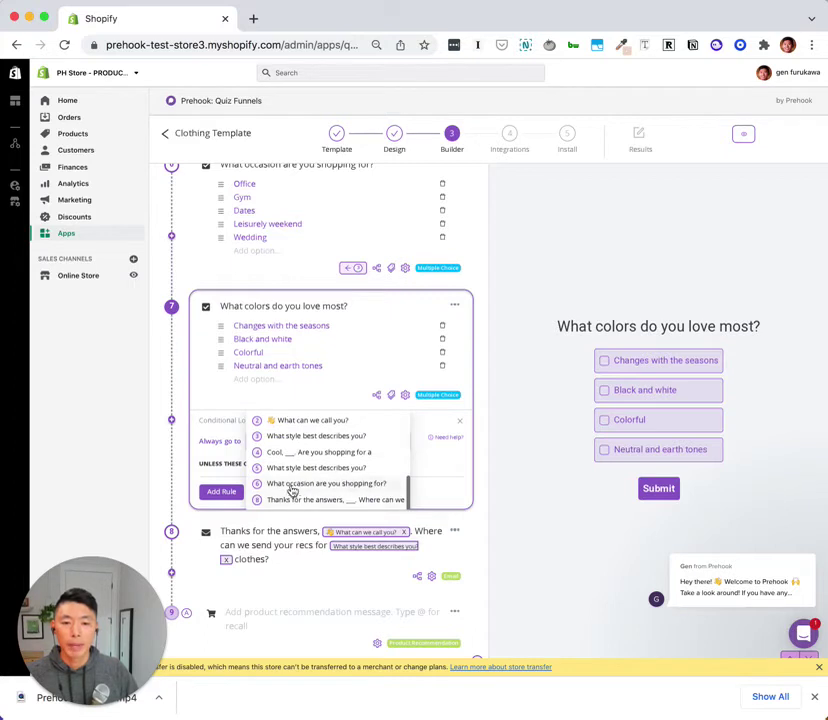
{"action": "left_click", "coordinate": [291, 485]}
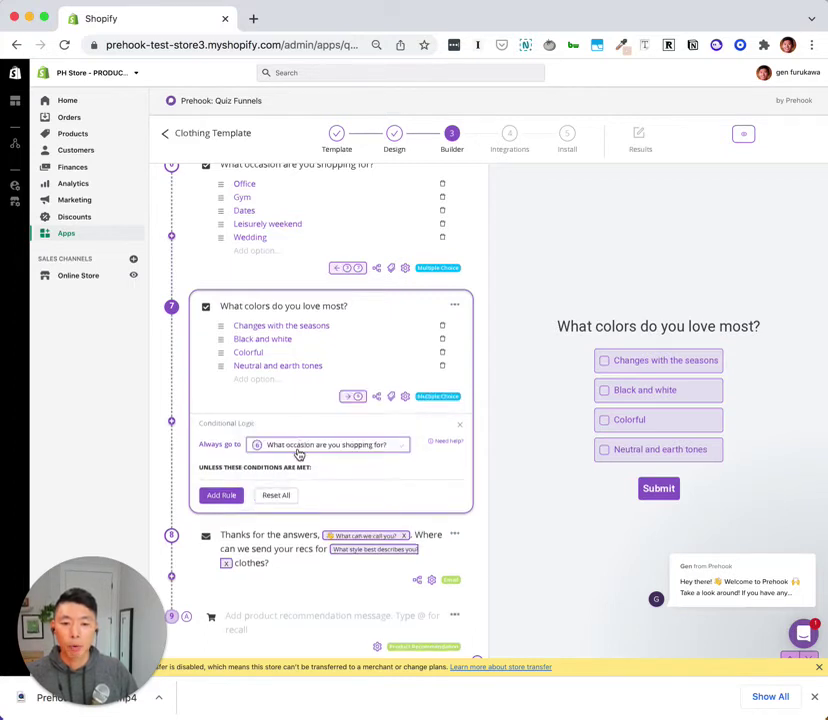
{"action": "left_click", "coordinate": [283, 447]}
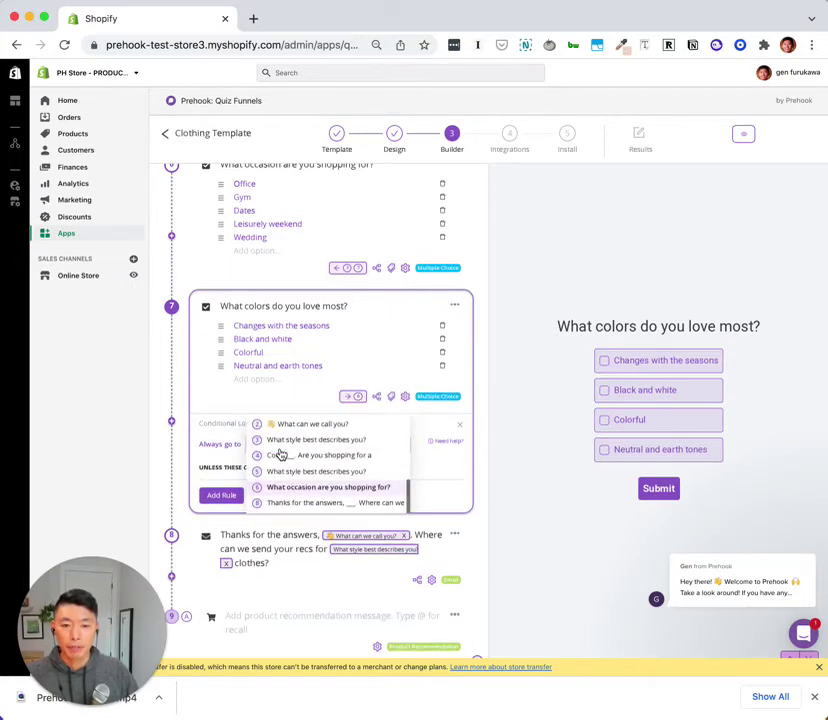
{"action": "left_click", "coordinate": [289, 489]}
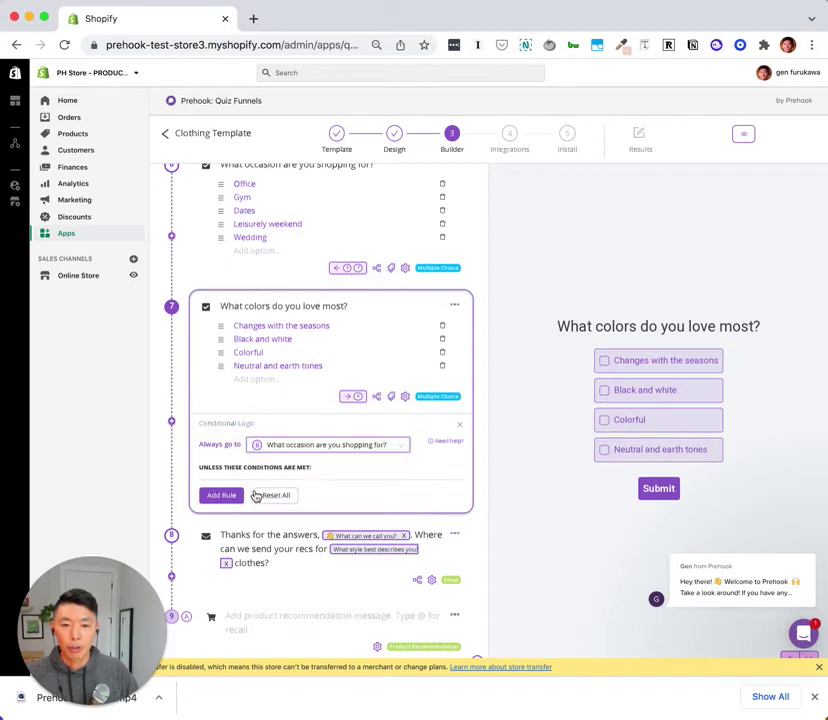
Add a conditional rule to question 7 for when "What colors do you love most?" is Black and white, keeping Next Question as its destination
{"action": "left_click", "coordinate": [236, 495]}
{"action": "scroll", "coordinate": [274, 484], "scroll_direction": "down", "scroll_amount": 3}
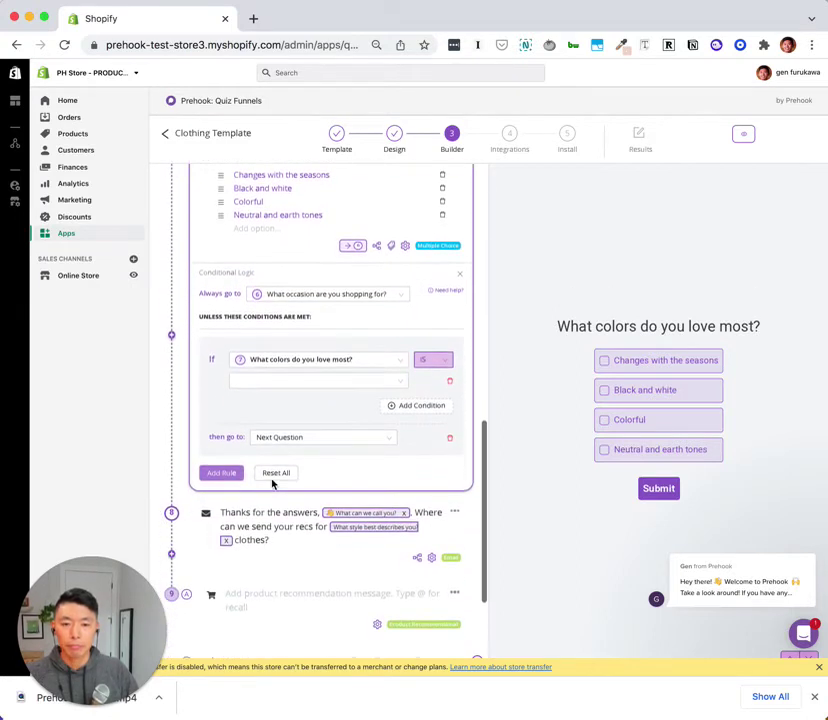
{"action": "left_click", "coordinate": [263, 368]}
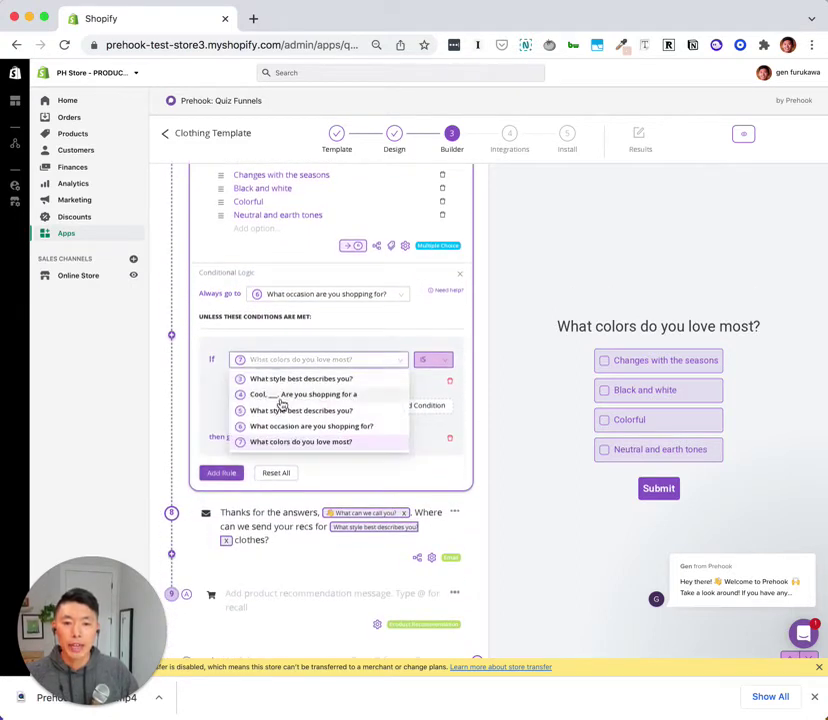
{"action": "left_click", "coordinate": [281, 442]}
{"action": "left_click", "coordinate": [276, 380]}
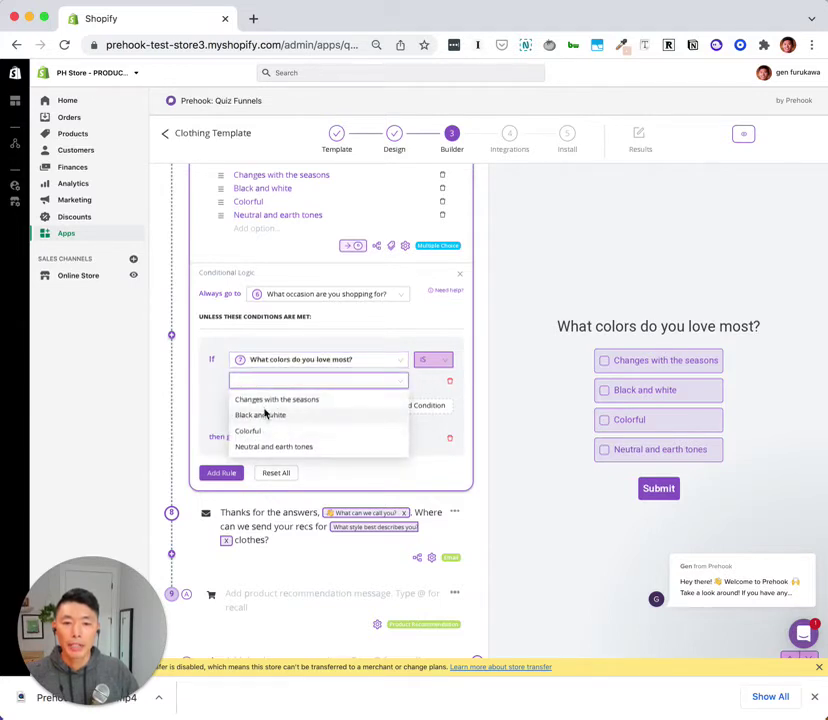
{"action": "left_click", "coordinate": [262, 416]}
{"action": "left_click", "coordinate": [310, 440]}
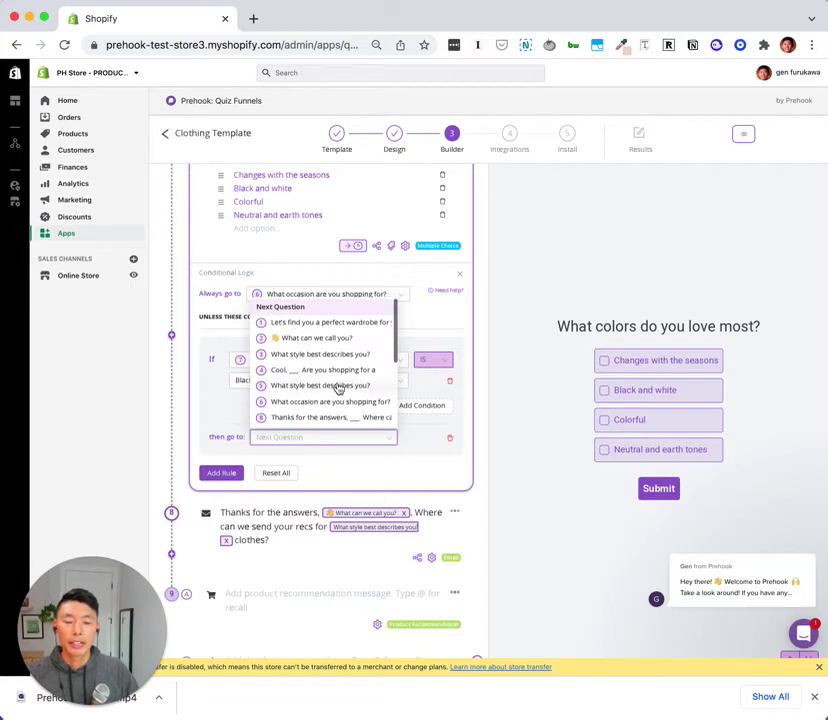
{"action": "scroll", "coordinate": [338, 388], "scroll_direction": "down", "scroll_amount": 2}
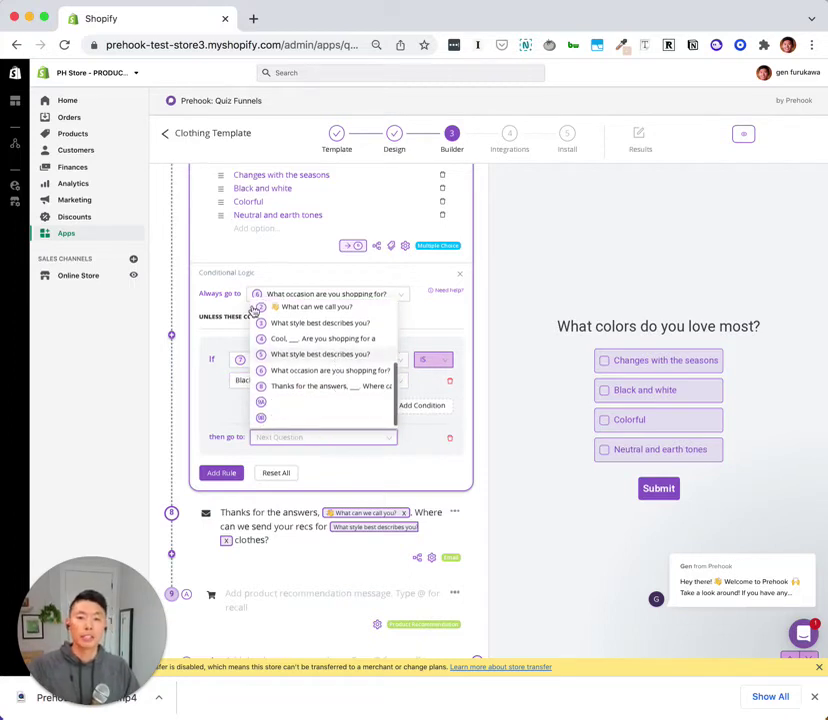
{"action": "left_click", "coordinate": [188, 262]}
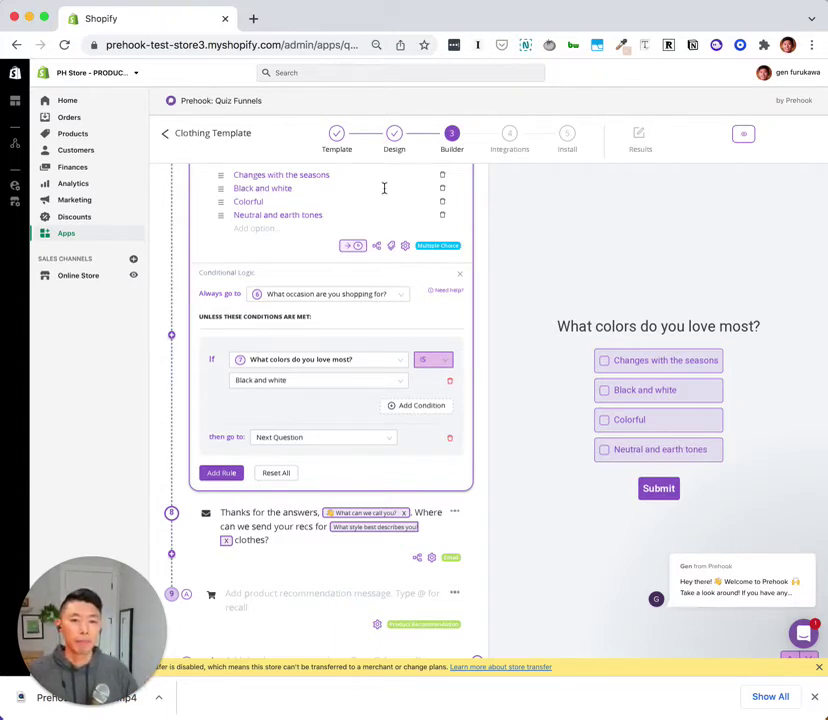
Enable the Klaviyo integration for the quiz and view its API key settings without changing them
{"action": "left_click", "coordinate": [500, 140]}
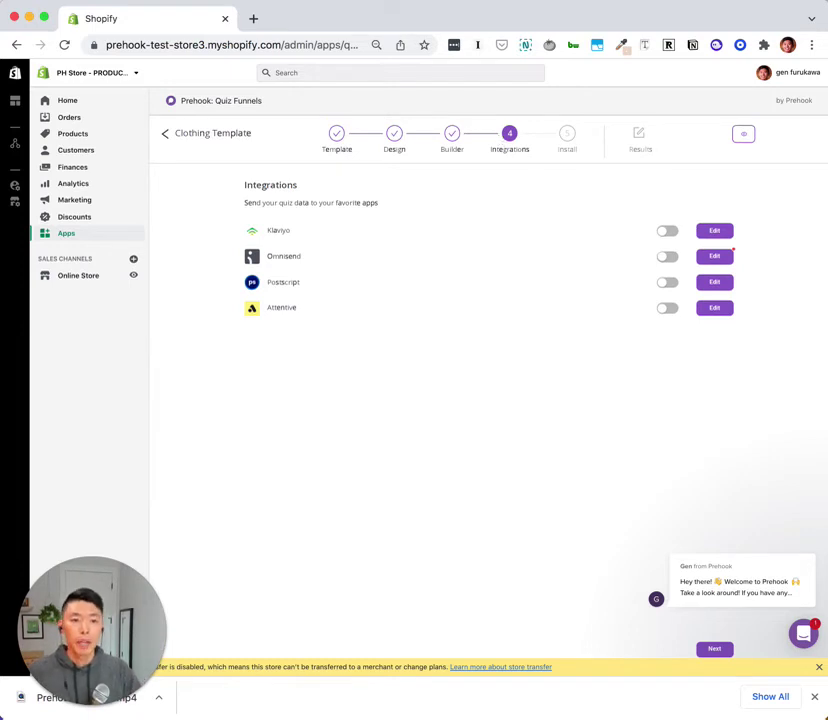
{"action": "left_click", "coordinate": [668, 235]}
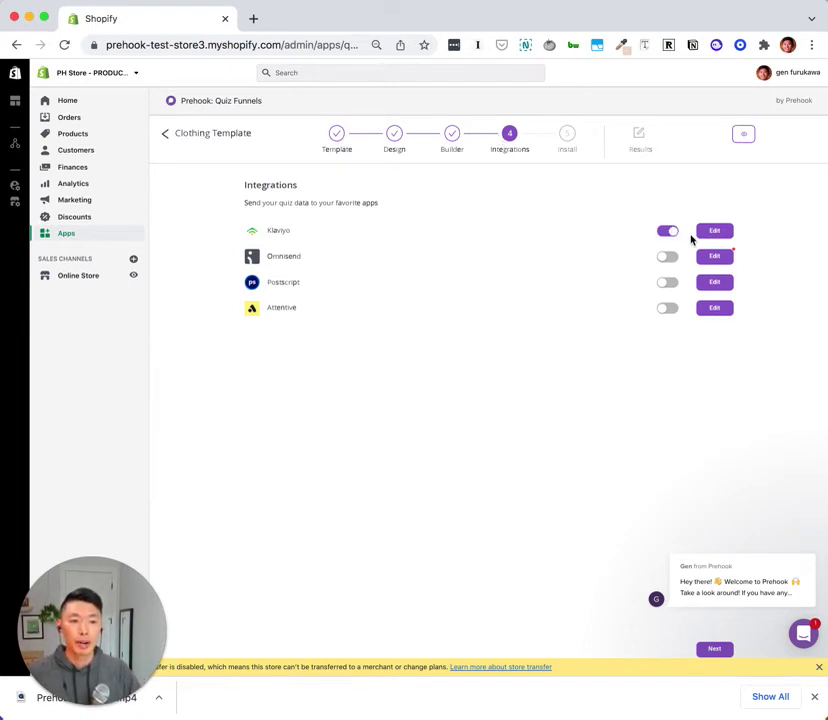
{"action": "left_click", "coordinate": [708, 236]}
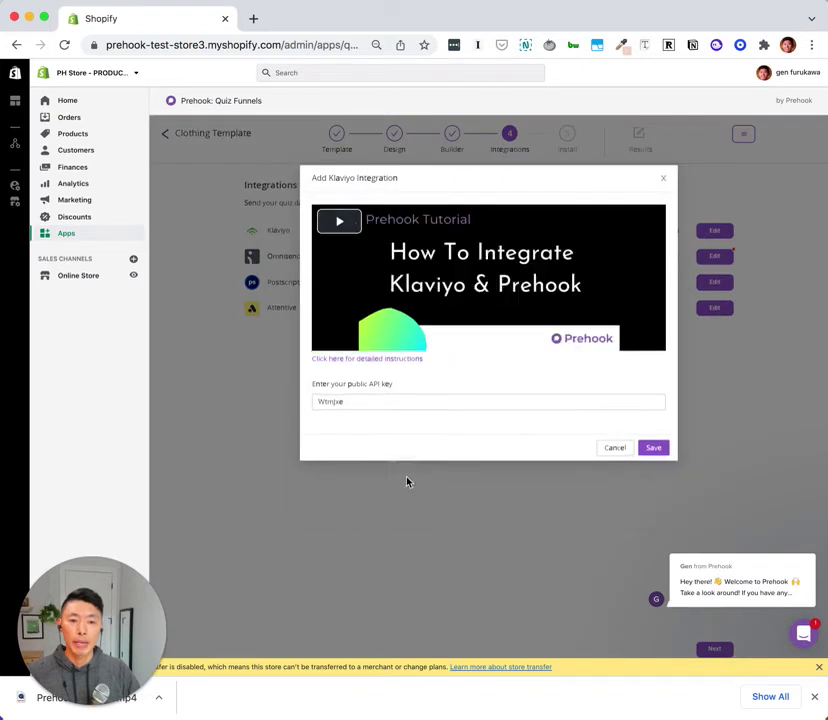
{"action": "left_click", "coordinate": [613, 449]}
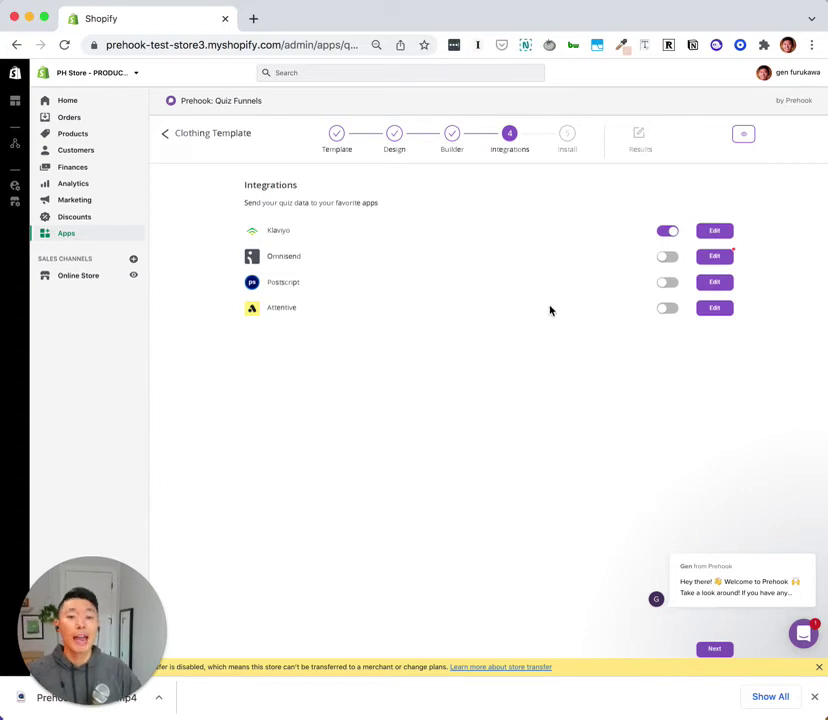
Go to the quiz's Install stage, preview the draft quiz, and return to the install settings
{"action": "left_click", "coordinate": [569, 140]}
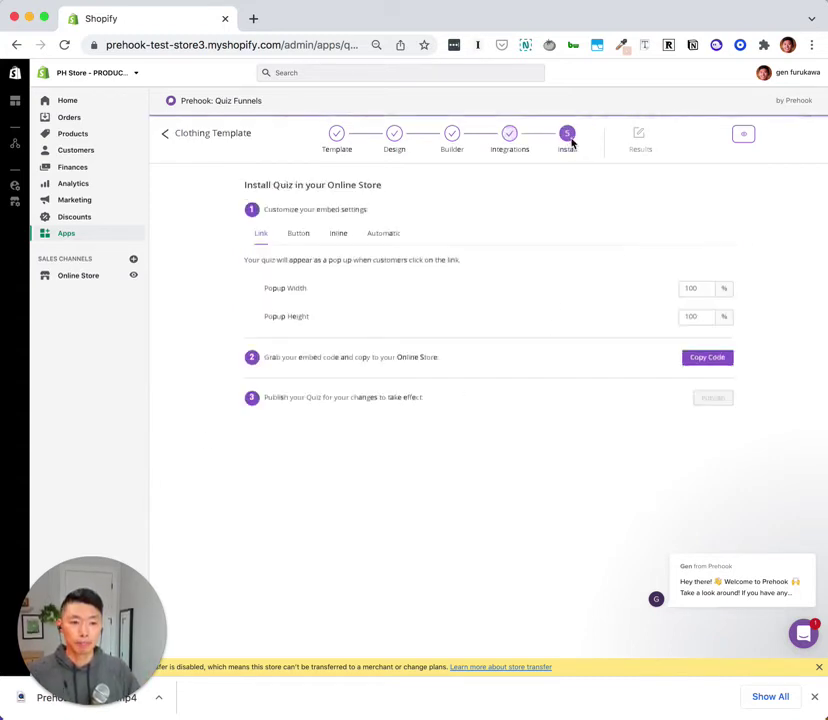
{"action": "left_click", "coordinate": [742, 137]}
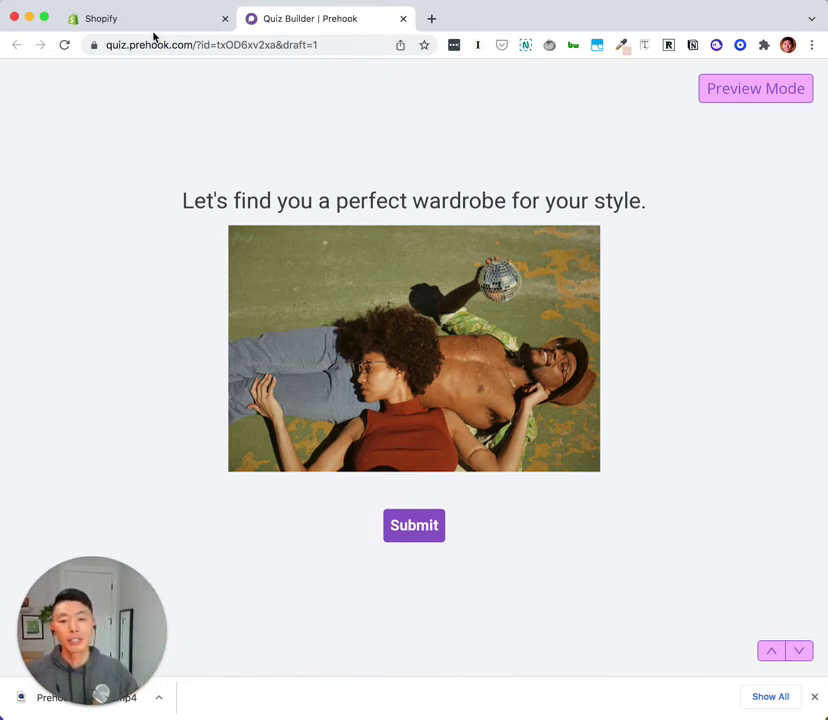
{"action": "left_click", "coordinate": [154, 33]}
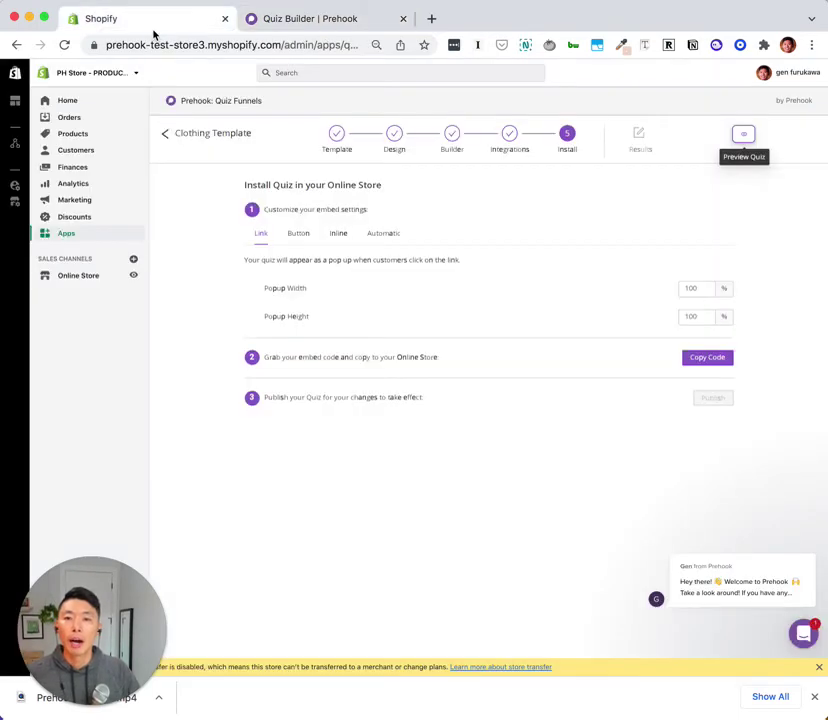
Copy the embed code for installing the quiz as a Button and publish the quiz
{"action": "left_click", "coordinate": [296, 240]}
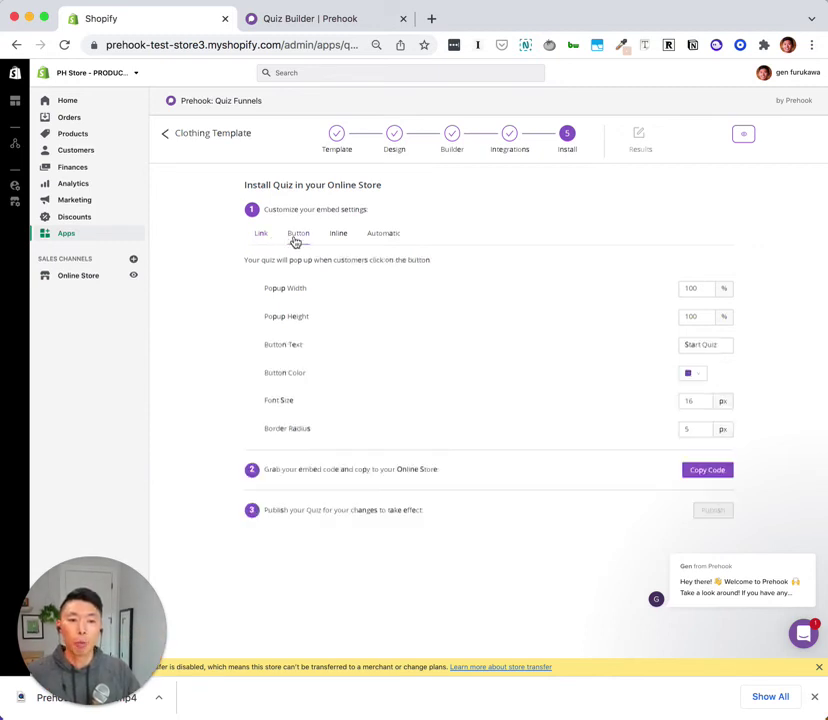
{"action": "left_click", "coordinate": [700, 472]}
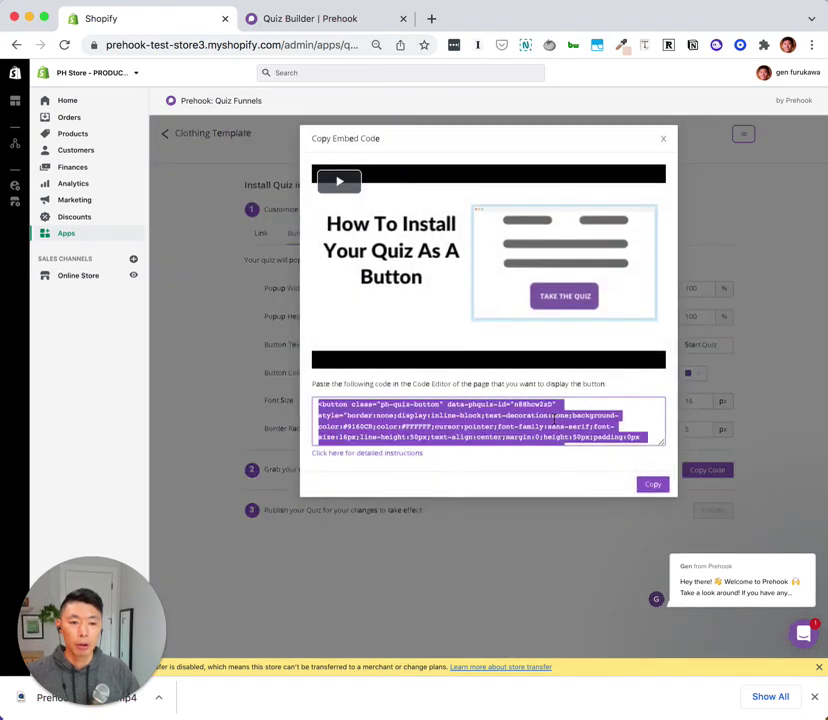
{"action": "left_click", "coordinate": [655, 487]}
{"action": "left_click", "coordinate": [726, 487]}
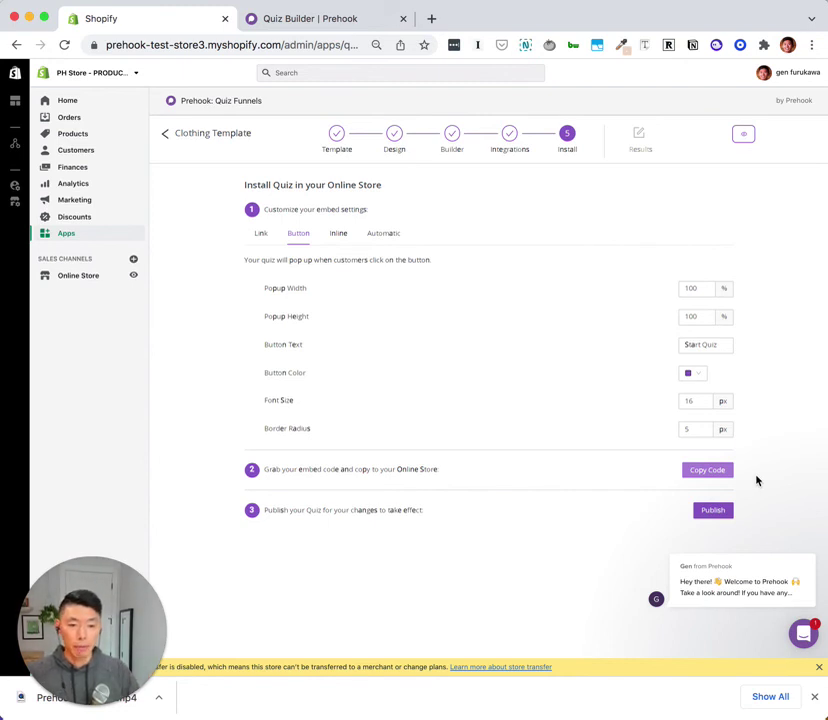
{"action": "left_click", "coordinate": [714, 510]}
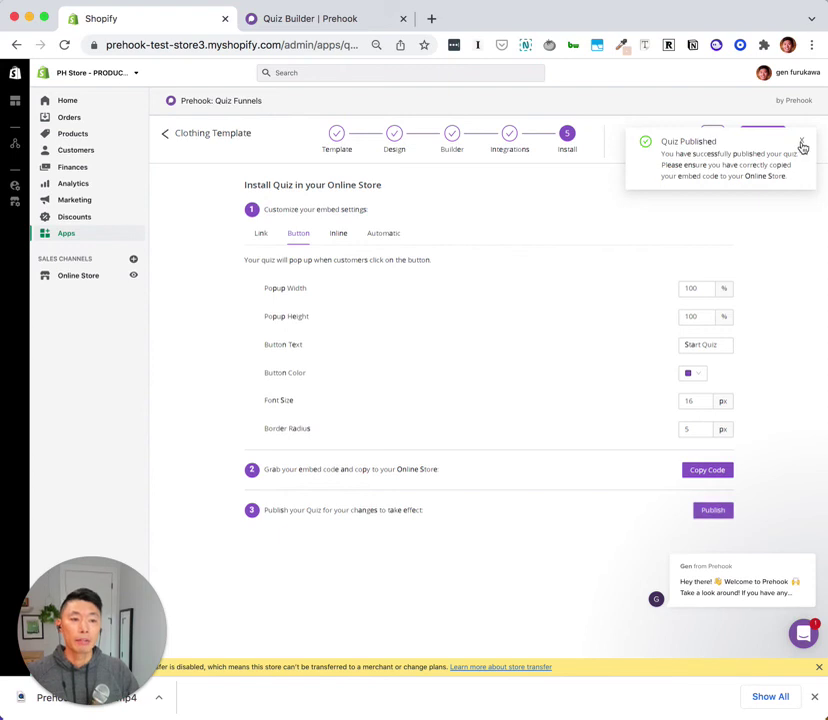
{"action": "left_click", "coordinate": [801, 144]}
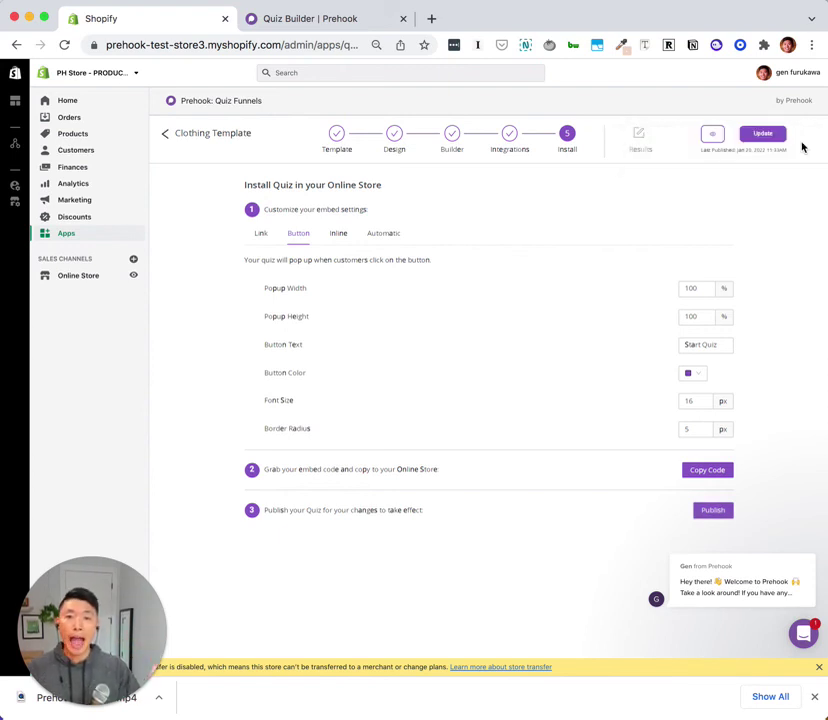